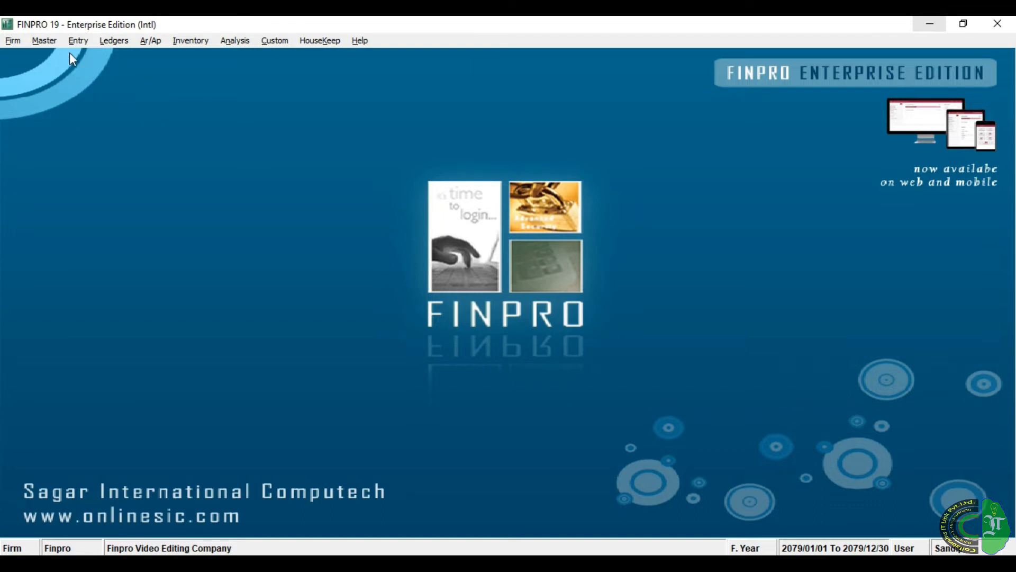
Open the Ledger Accounts master under Chart of Account and start a new ledger record.
{"action": "left_click", "coordinate": [43, 39]}
{"action": "mouse_move", "coordinate": [57, 60]}
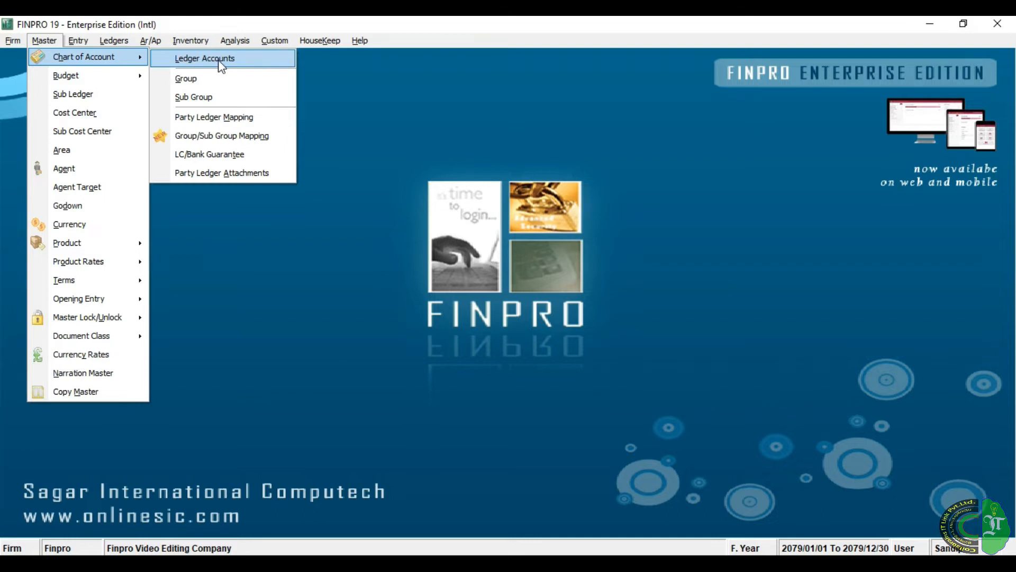
{"action": "left_click", "coordinate": [221, 59]}
{"action": "left_click", "coordinate": [45, 41]}
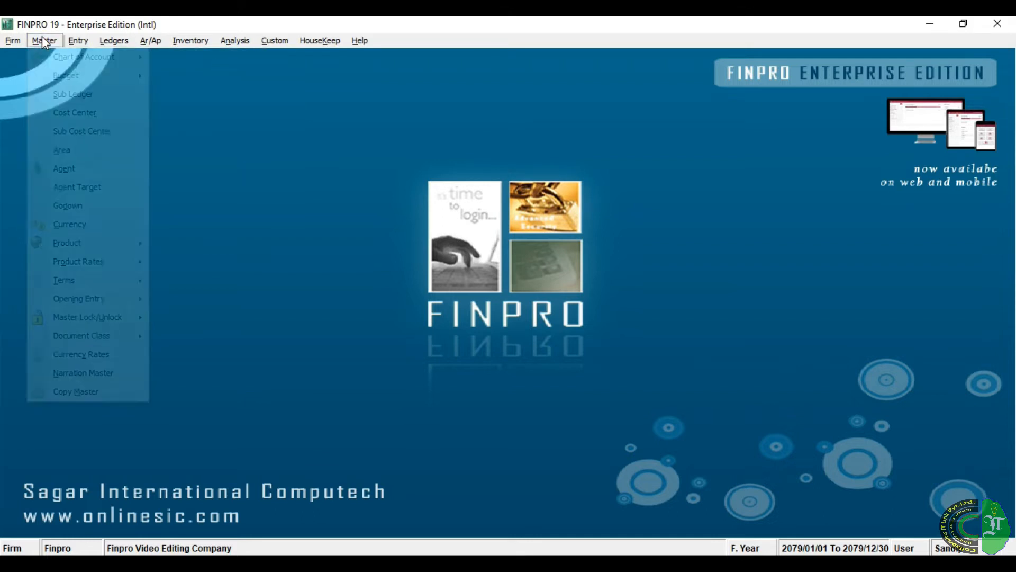
{"action": "mouse_move", "coordinate": [56, 60]}
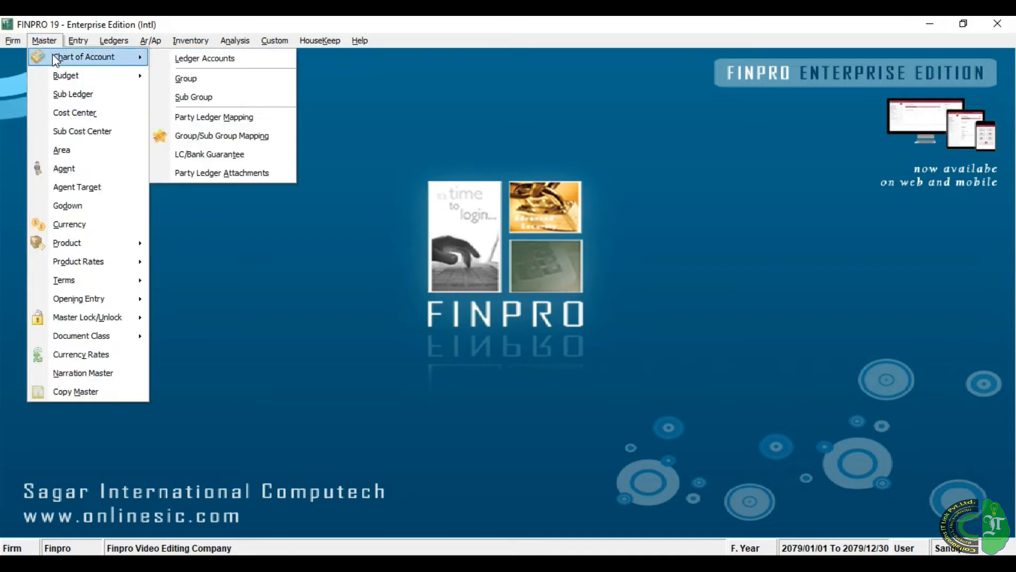
{"action": "left_click", "coordinate": [221, 63]}
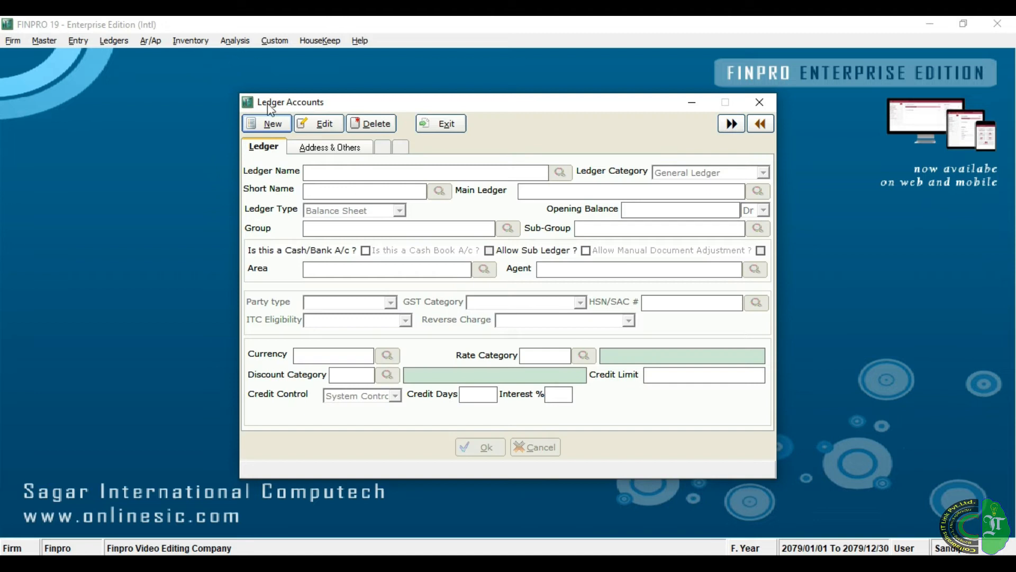
{"action": "left_click", "coordinate": [276, 127]}
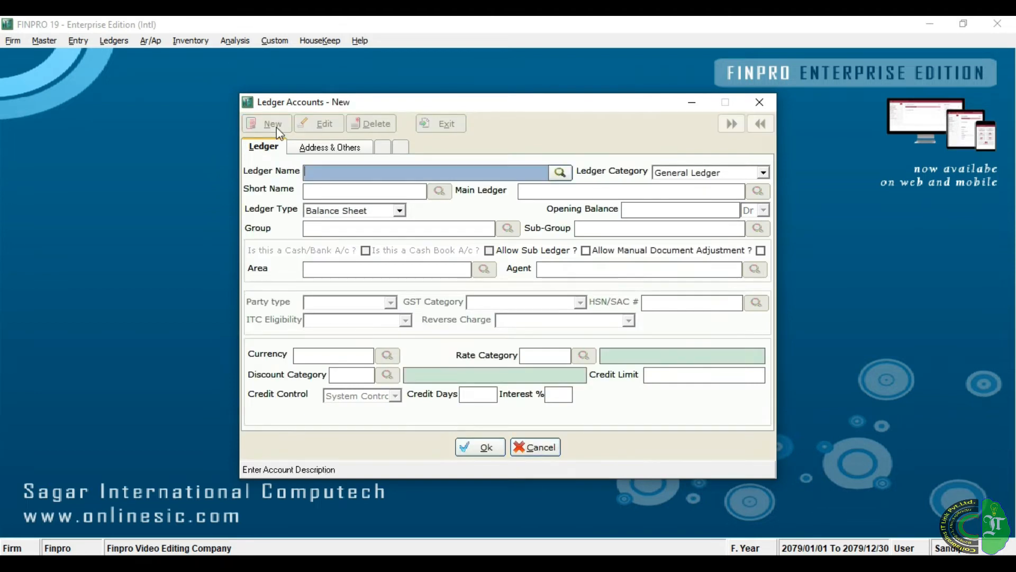
Name the ledger Global IME Bank Ltd., keeping the General Ledger category, suggested short name and Balance Sheet type.
{"action": "type", "text": "Global IME Bank lt"}
{"action": "key", "text": "BackSpace"}
{"action": "key", "text": "BackSpace"}
{"action": "type", "text": "Ltd."}
{"action": "key", "text": "Return"}
{"action": "key", "text": "Return"}
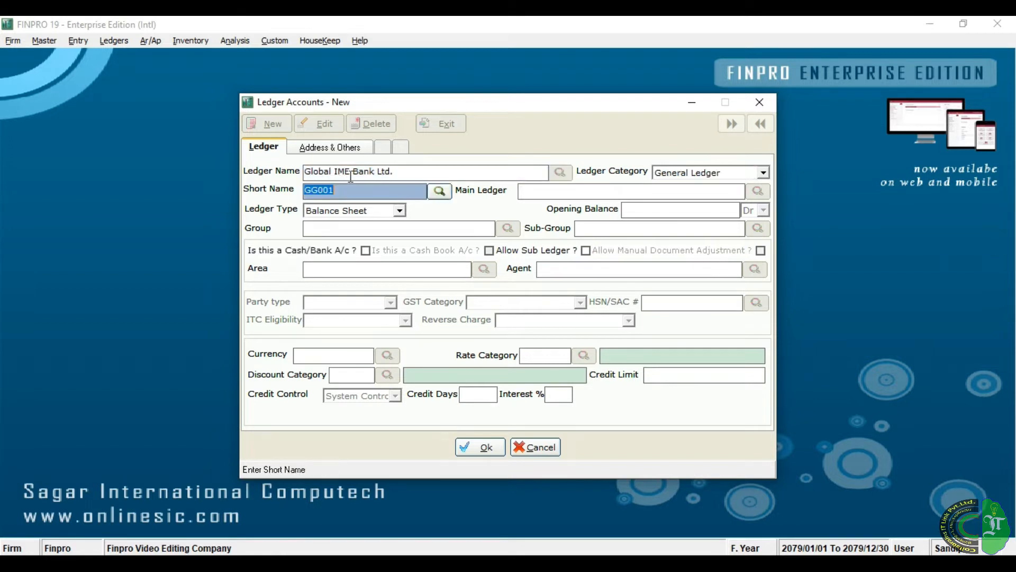
{"action": "key", "text": "Return"}
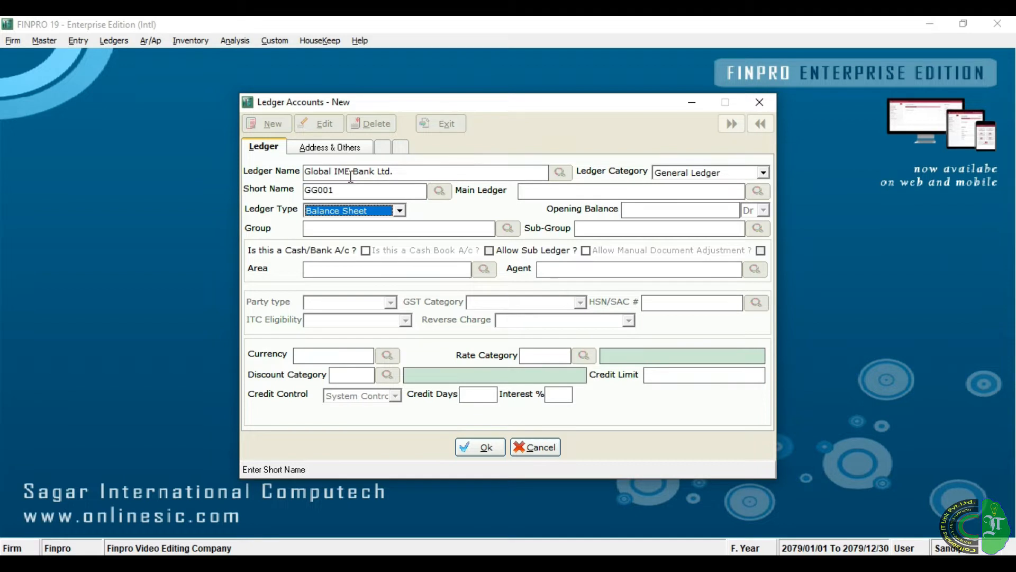
{"action": "key", "text": "Return"}
{"action": "key", "text": "Return"}
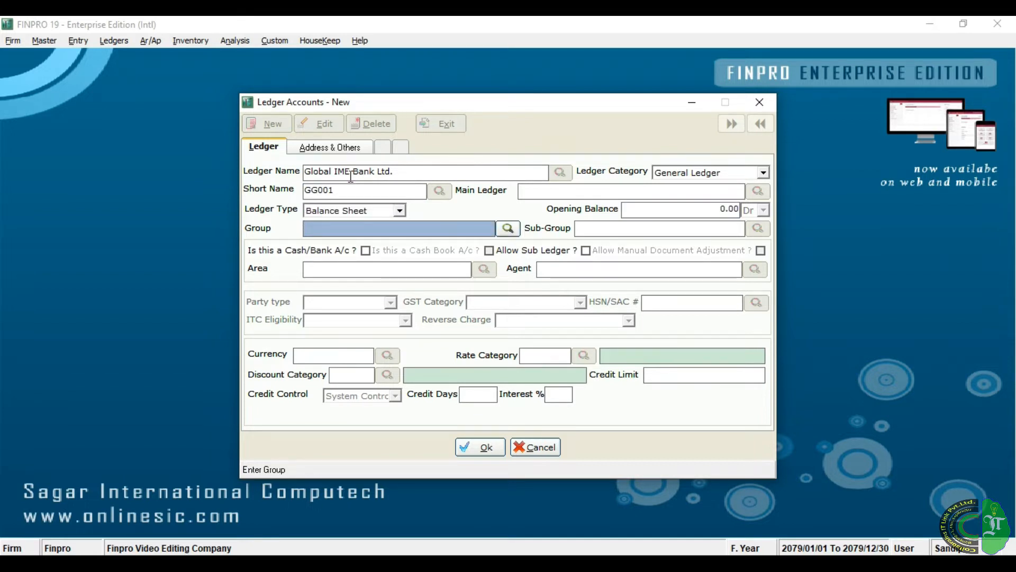
Assign the Global IME Bank Ltd. ledger to the Cash And Bank Account group, leaving the sub-group blank.
{"action": "type", "text": "CA"}
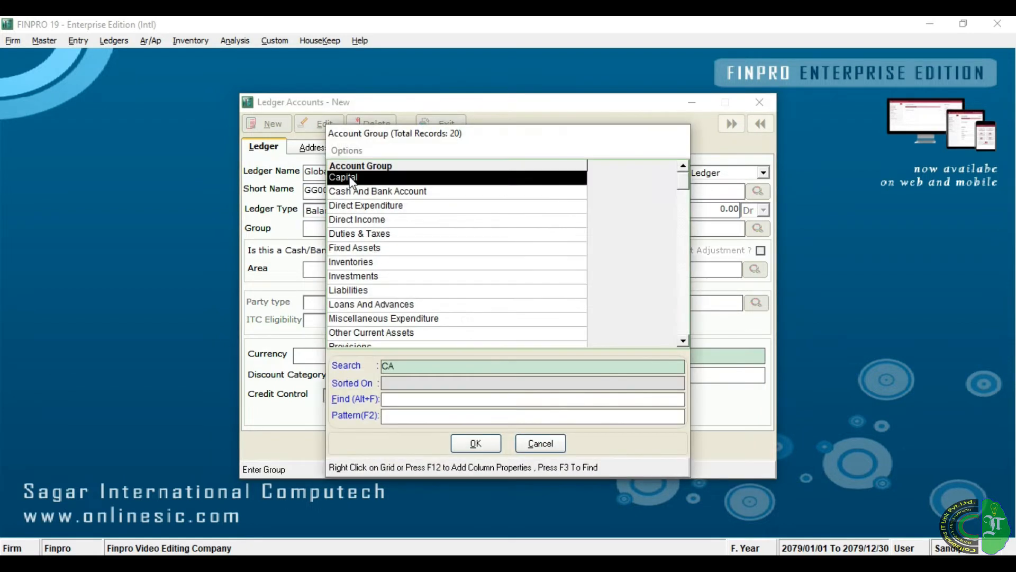
{"action": "type", "text": "SH"}
{"action": "key", "text": "Return"}
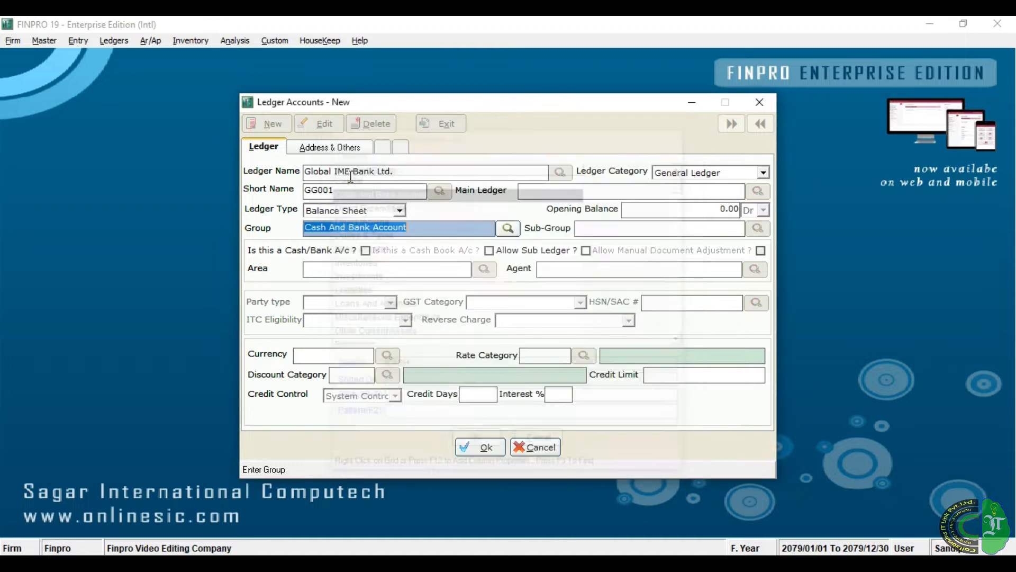
{"action": "key", "text": "Return"}
{"action": "key", "text": "Return"}
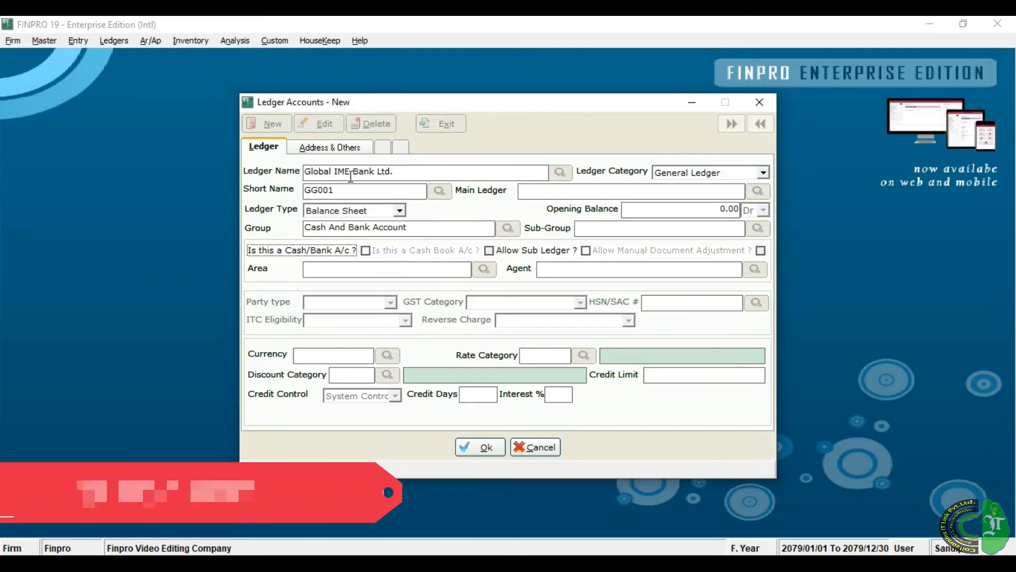
Mark Global IME Bank Ltd. as a cash/bank account, leave the remaining fields at their defaults and save the record.
{"action": "key", "text": "space"}
{"action": "key", "text": "Tab"}
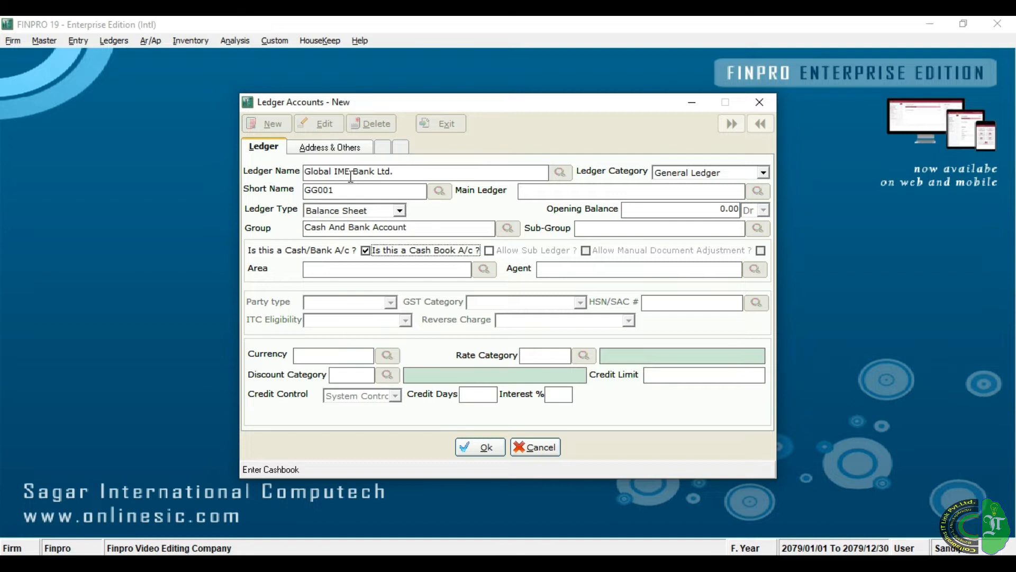
{"action": "key", "text": "Return"}
{"action": "key", "text": "Return"}
{"action": "key", "text": "Return"}
{"action": "key", "text": "Return"}
{"action": "key", "text": "Return"}
{"action": "key", "text": "Return"}
{"action": "key", "text": "Return"}
{"action": "key", "text": "Return"}
{"action": "key", "text": "Return"}
{"action": "key", "text": "Return"}
{"action": "key", "text": "Return"}
{"action": "key", "text": "Return"}
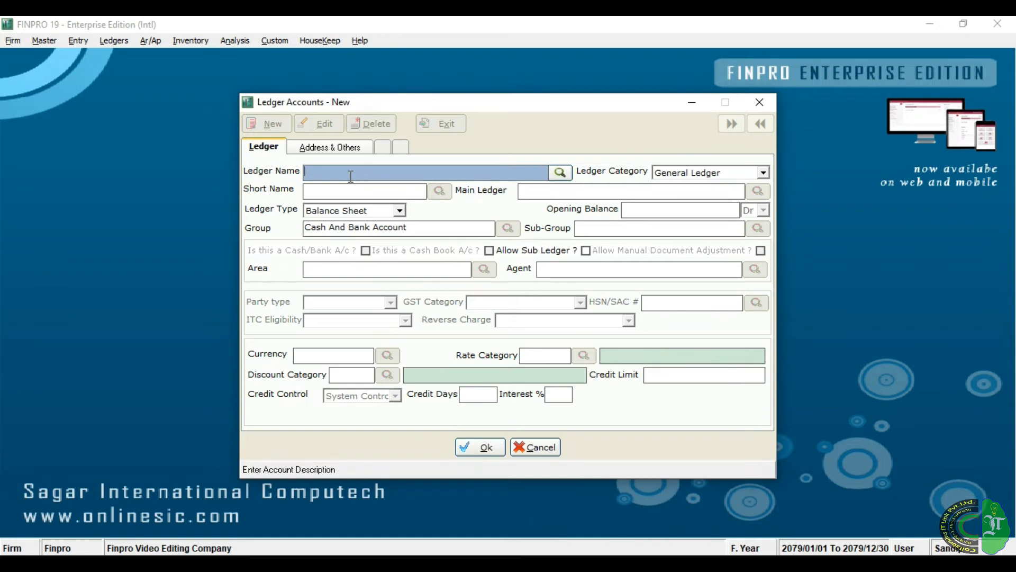
Enter a new ledger named Sanima Bank Ltd. with type Balance Sheet and group Cash And Bank Account.
{"action": "type", "text": "Sanima Bank Ltd."}
{"action": "key", "text": "Return"}
{"action": "key", "text": "Return"}
{"action": "key", "text": "Return"}
{"action": "key", "text": "Return"}
{"action": "key", "text": "Return"}
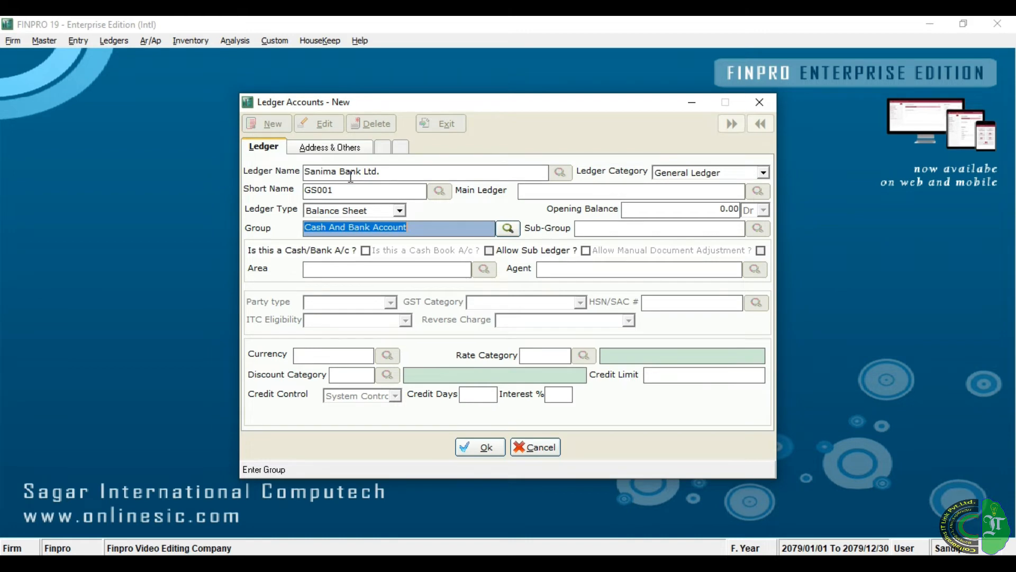
{"action": "key", "text": "Return"}
{"action": "key", "text": "Return"}
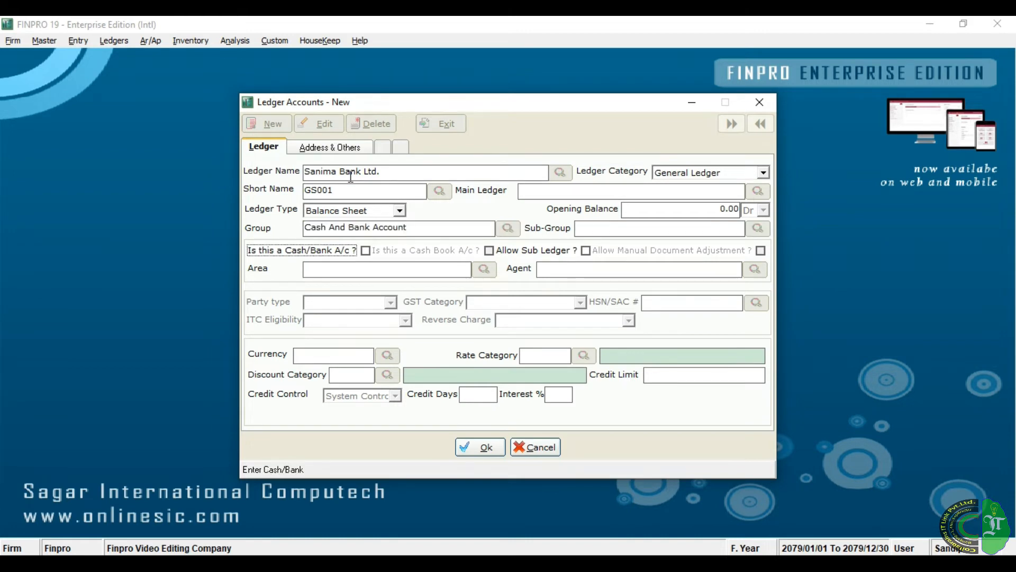
Mark Sanima Bank Ltd. as a cash/bank account and save the record with the other fields at their defaults.
{"action": "key", "text": "space"}
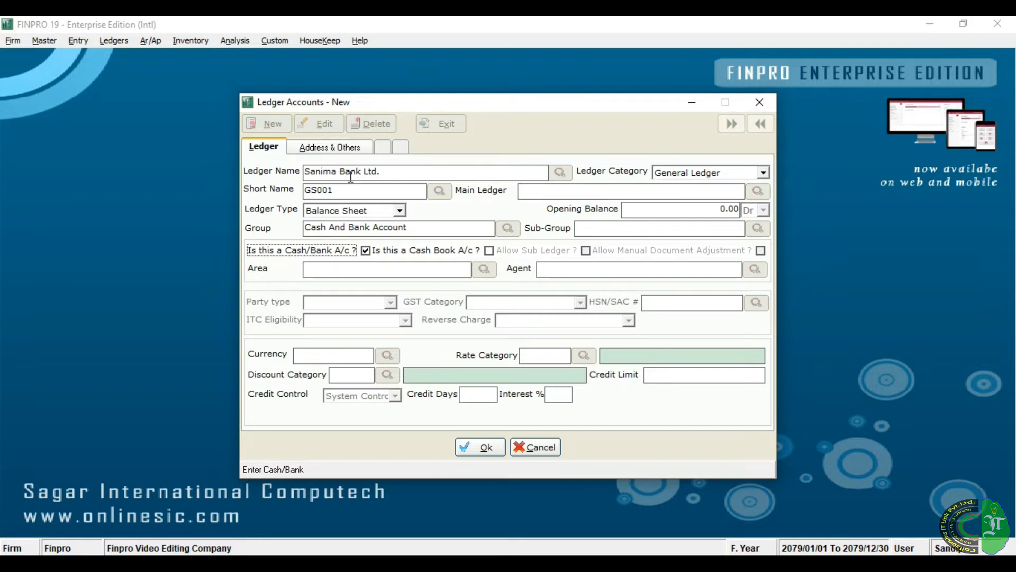
{"action": "key", "text": "Return"}
{"action": "key", "text": "Return"}
{"action": "key", "text": "Return"}
{"action": "key", "text": "Return"}
{"action": "key", "text": "Return"}
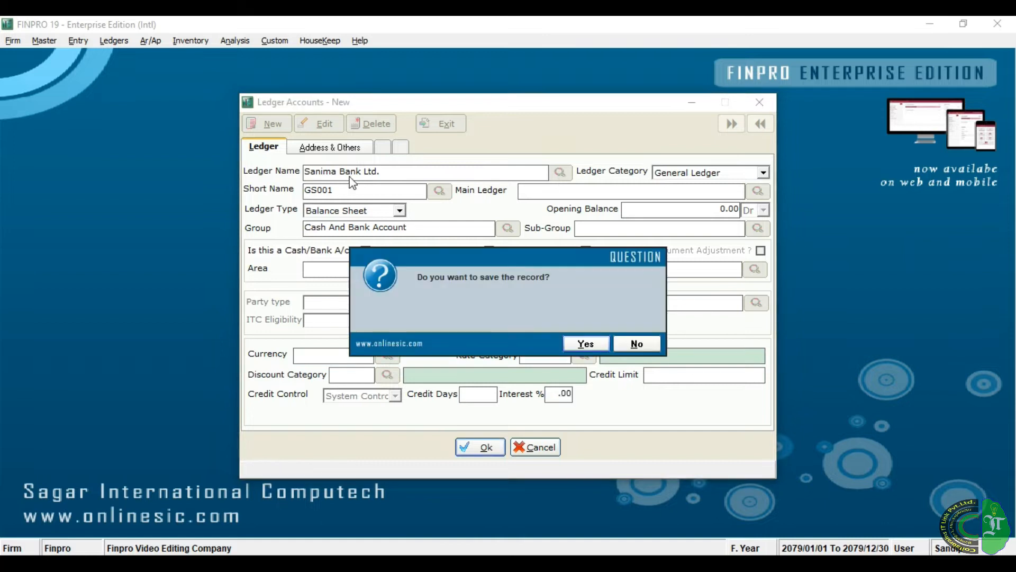
{"action": "key", "text": "Return"}
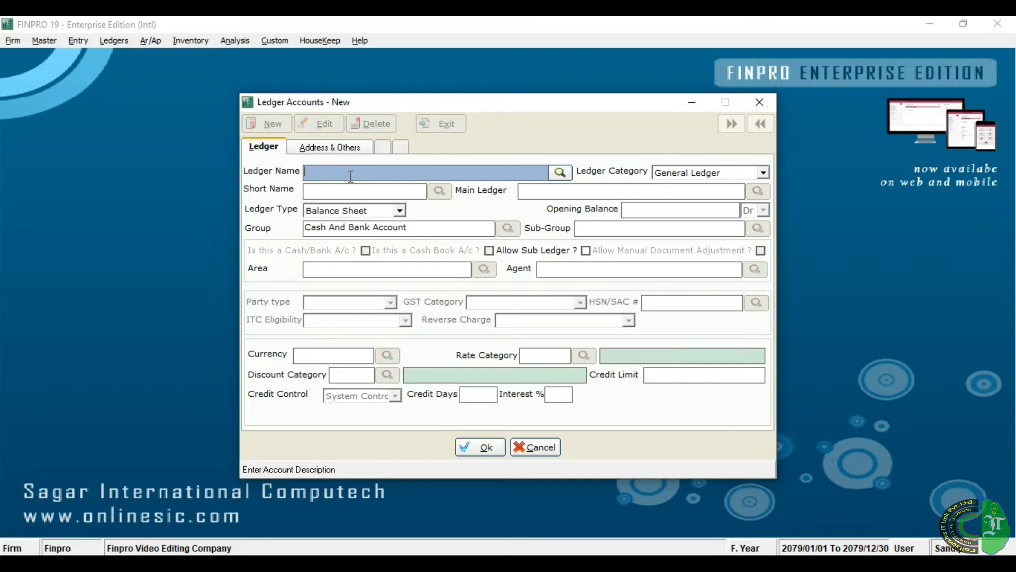
Enter a new ledger named Mega Bank Ltd. with category General Ledger and type Balance Sheet.
{"action": "type", "text": "Mega Bank Ltd."}
{"action": "key", "text": "Return"}
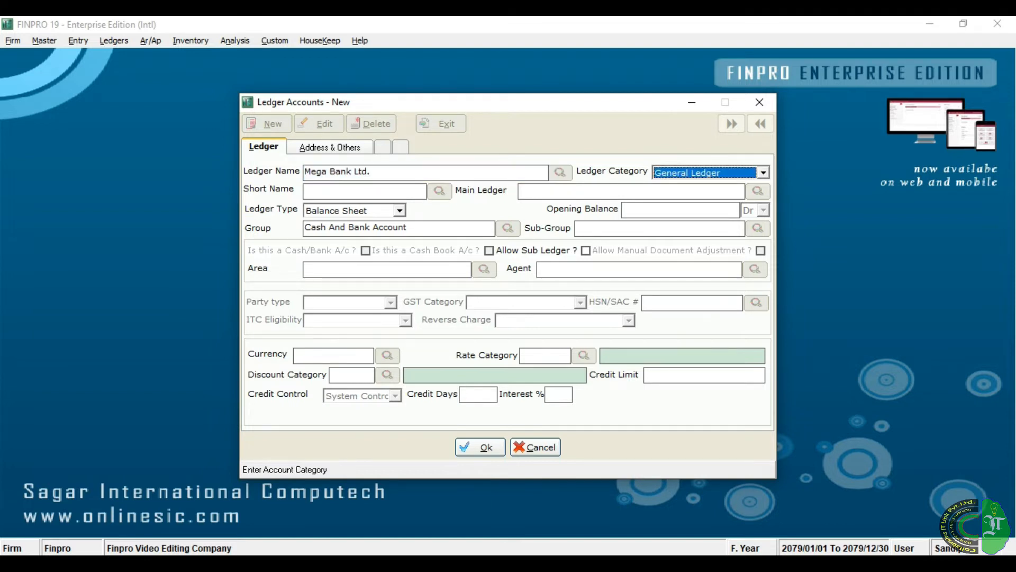
{"action": "key", "text": "Return"}
{"action": "key", "text": "Return"}
{"action": "key", "text": "Return"}
{"action": "key", "text": "Return"}
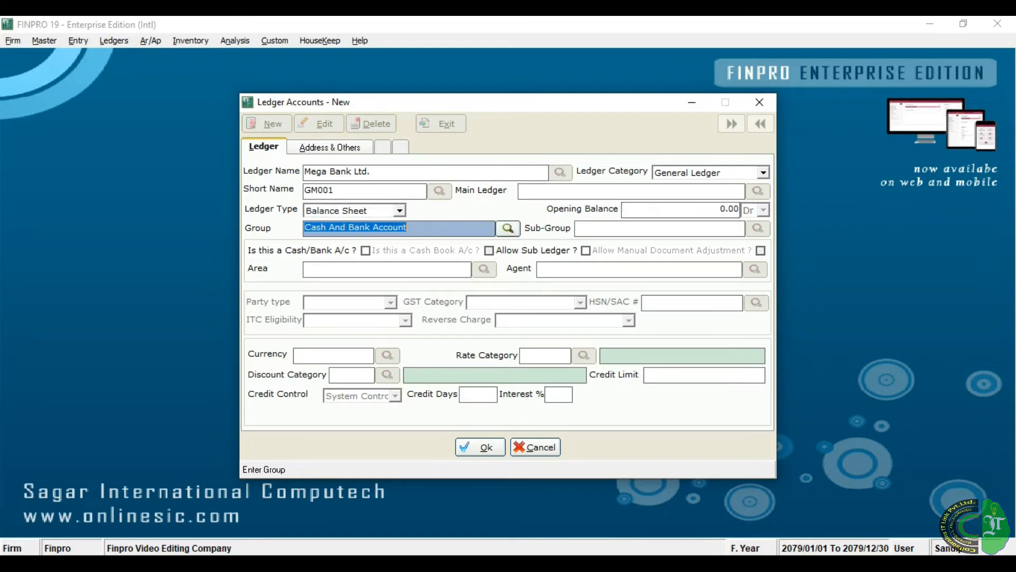
Look through the account groups and set the Mega Bank Ltd. ledger's group to Loans And Advances.
{"action": "type", "text": "LO"}
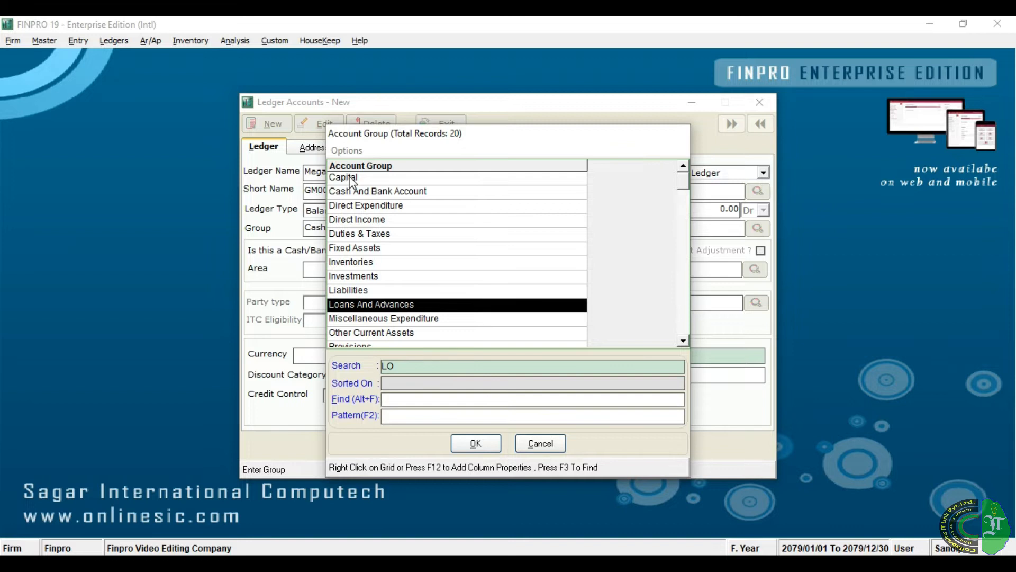
{"action": "key", "text": "Down"}
{"action": "key", "text": "Up"}
{"action": "key", "text": "Down"}
{"action": "key", "text": "Down"}
{"action": "key", "text": "Down"}
{"action": "key", "text": "Down"}
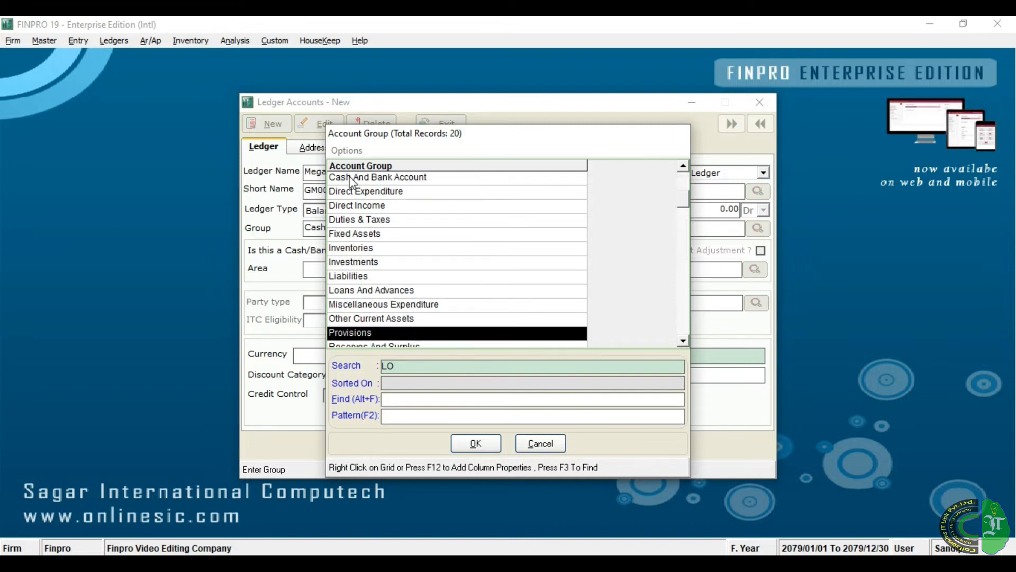
{"action": "key", "text": "Down"}
{"action": "key", "text": "Down"}
{"action": "key", "text": "Down"}
{"action": "key", "text": "Down"}
{"action": "key", "text": "Down"}
{"action": "key", "text": "Down"}
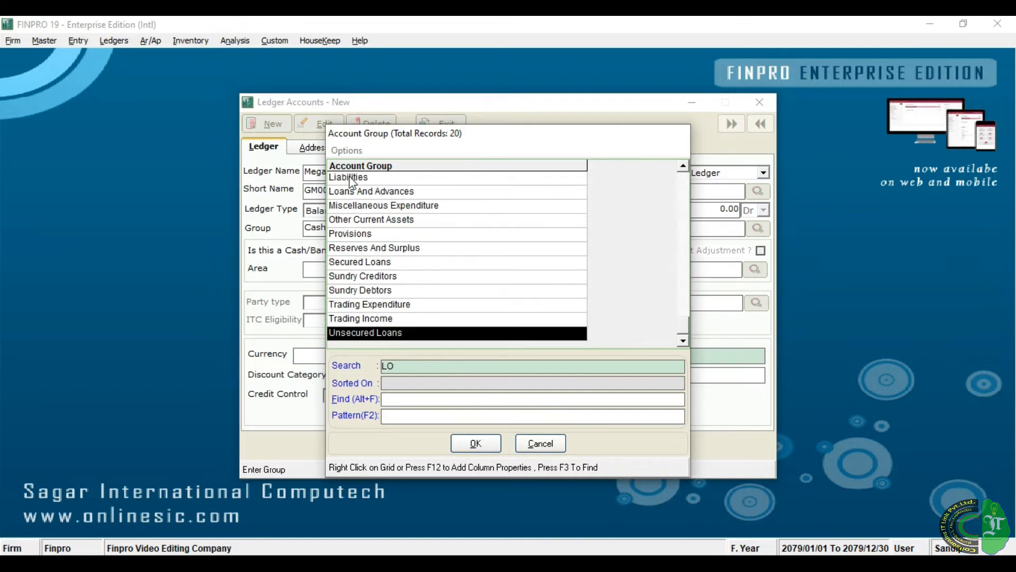
{"action": "key", "text": "Up"}
{"action": "key", "text": "Up"}
{"action": "key", "text": "Up"}
{"action": "key", "text": "Up"}
{"action": "key", "text": "Up"}
{"action": "key", "text": "Up"}
{"action": "key", "text": "Up"}
{"action": "key", "text": "Up"}
{"action": "key", "text": "Up"}
{"action": "key", "text": "Up"}
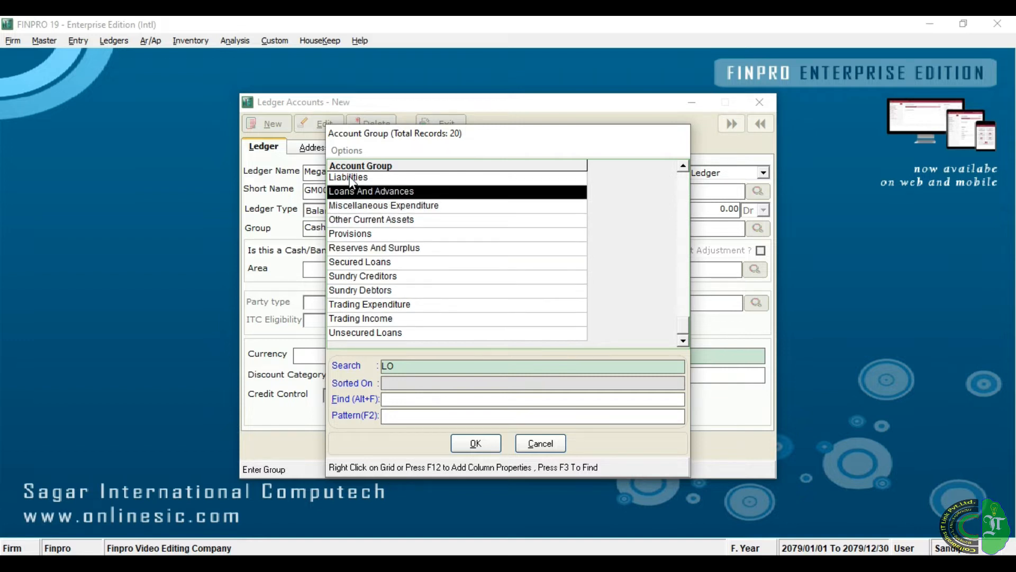
{"action": "key", "text": "Return"}
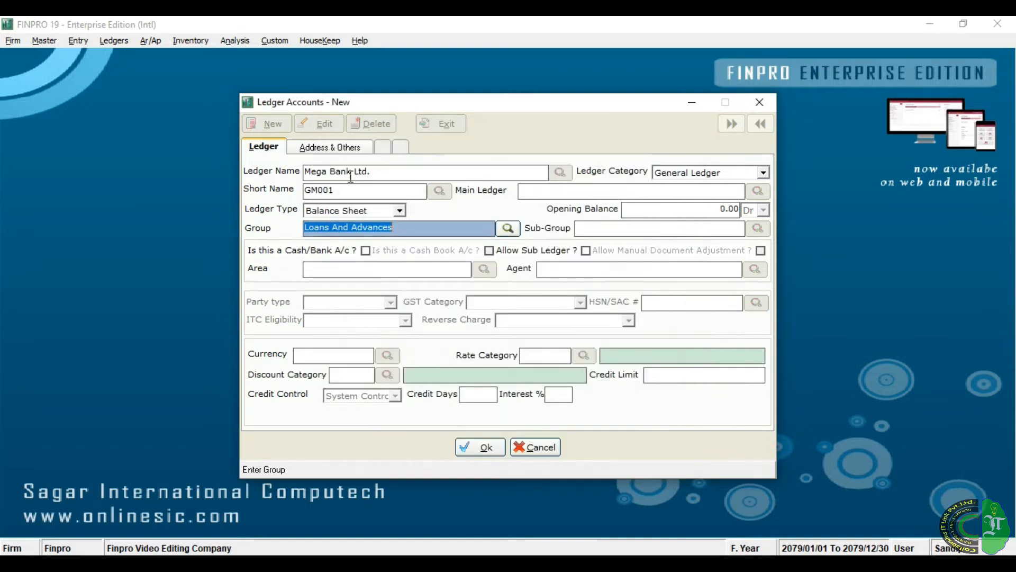
Save the Mega Bank Ltd. ledger without marking it as a cash/bank account, and close the ledger form.
{"action": "key", "text": "Return"}
{"action": "key", "text": "Return"}
{"action": "key", "text": "Return"}
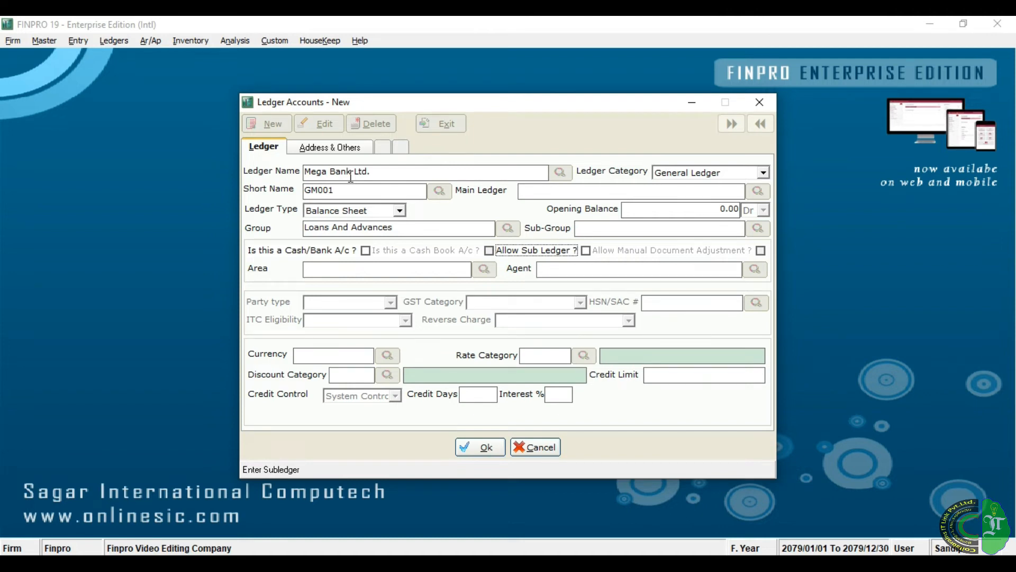
{"action": "key", "text": "Return"}
{"action": "key", "text": "Return"}
{"action": "key", "text": "Return"}
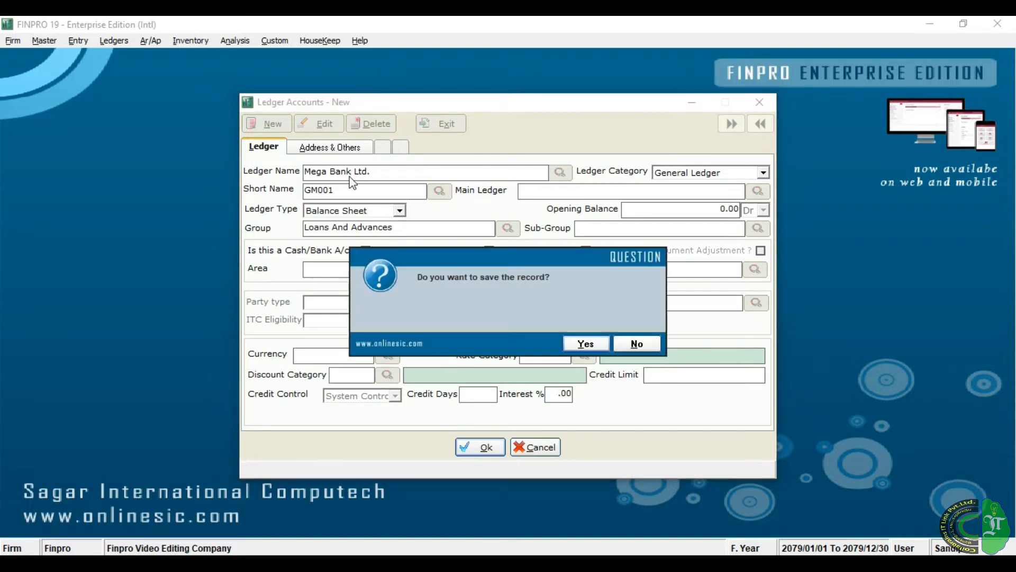
{"action": "key", "text": "Return"}
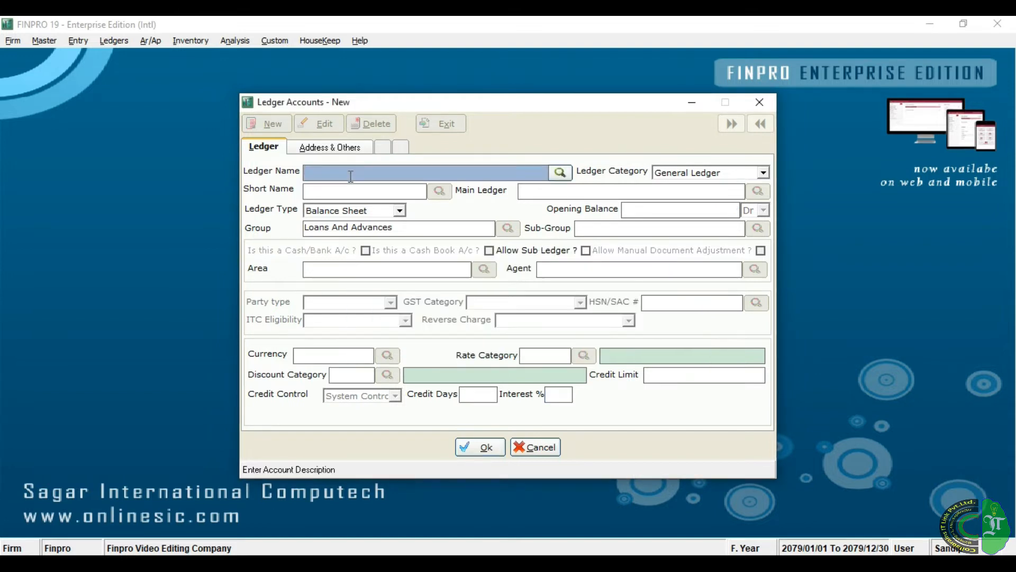
{"action": "key", "text": "Escape"}
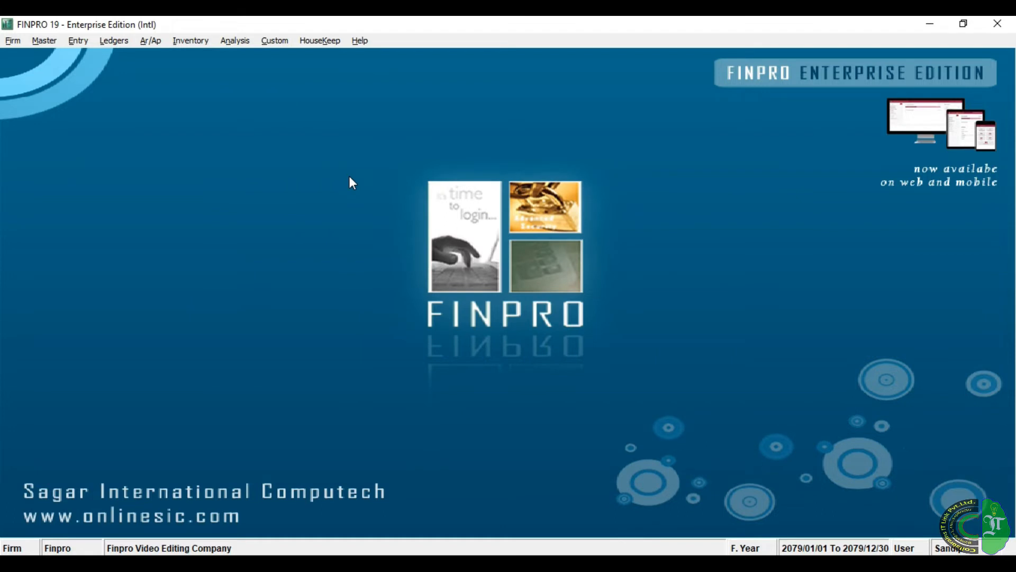
Start a new bank voucher using the Payment numbering scheme.
{"action": "left_click", "coordinate": [86, 42]}
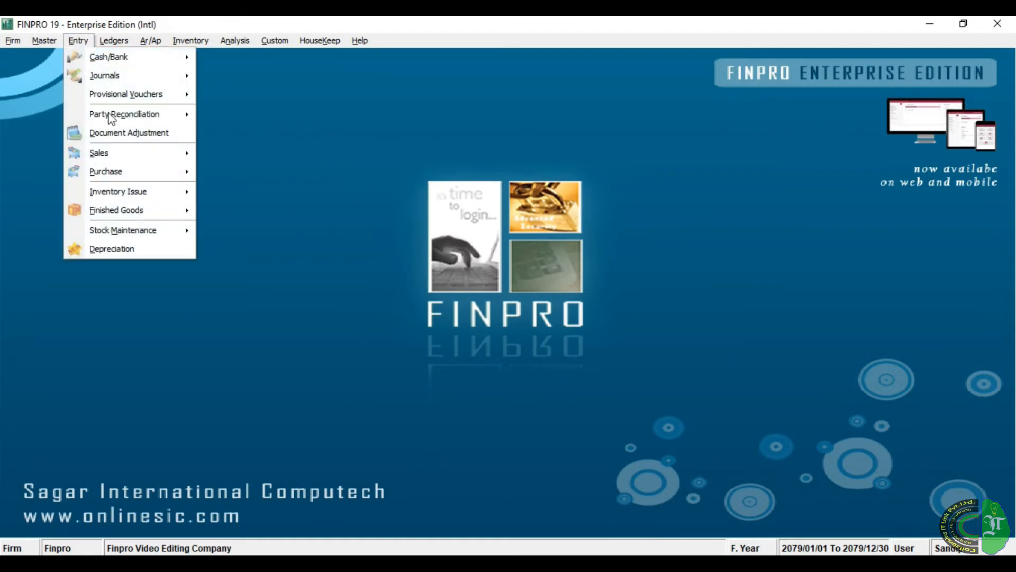
{"action": "mouse_move", "coordinate": [122, 62]}
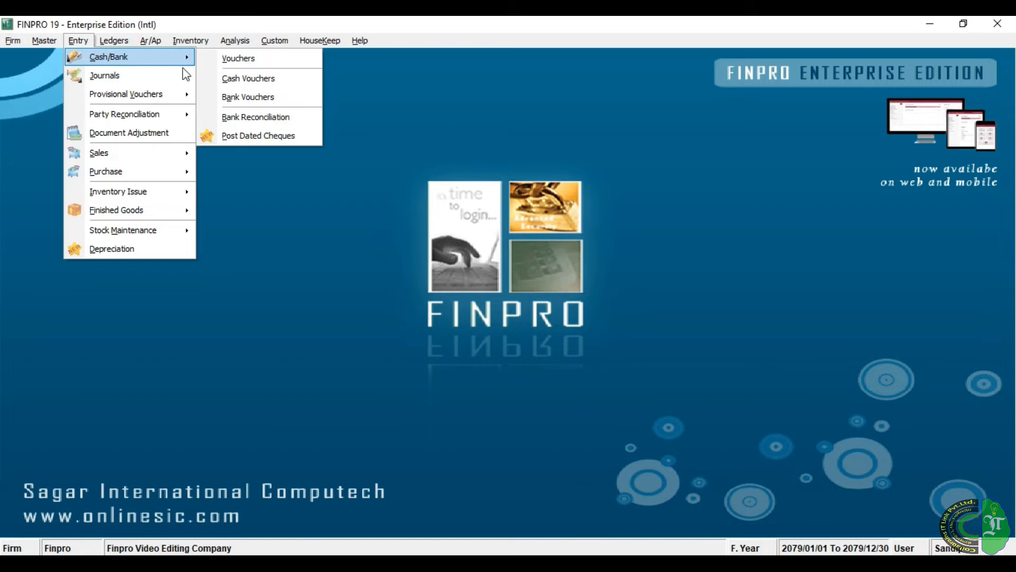
{"action": "left_click", "coordinate": [229, 100]}
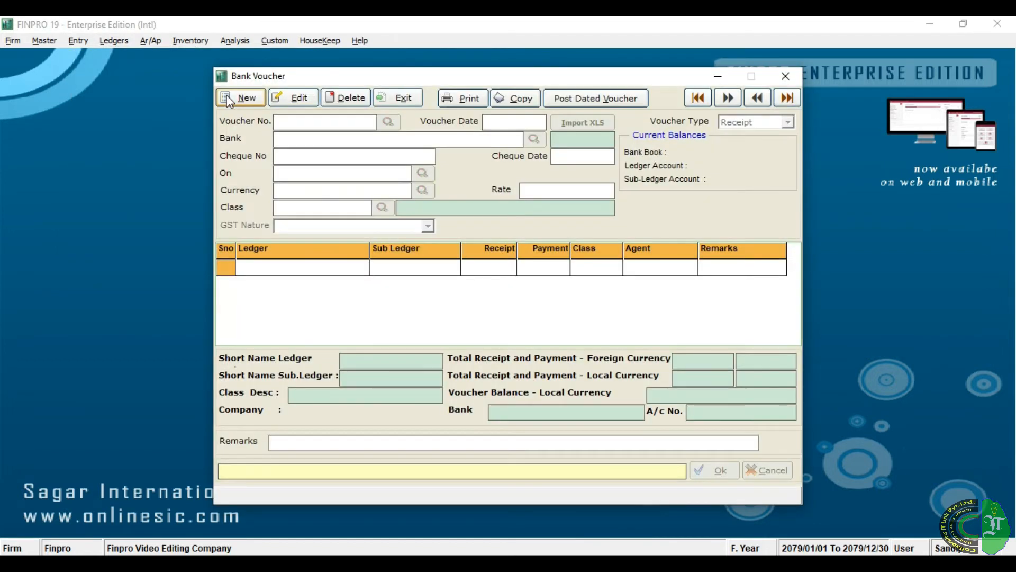
{"action": "left_click", "coordinate": [229, 99]}
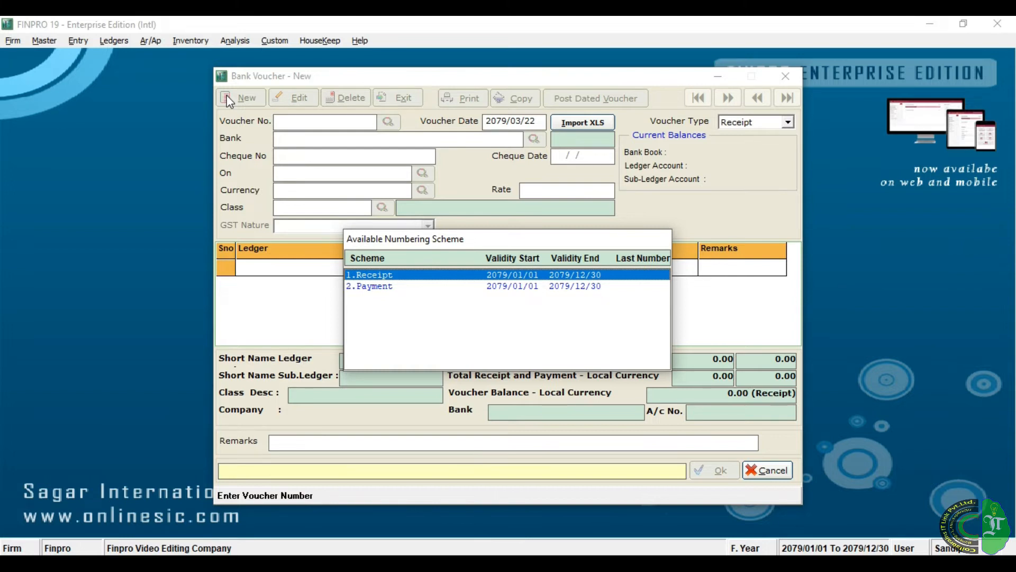
{"action": "key", "text": "Down"}
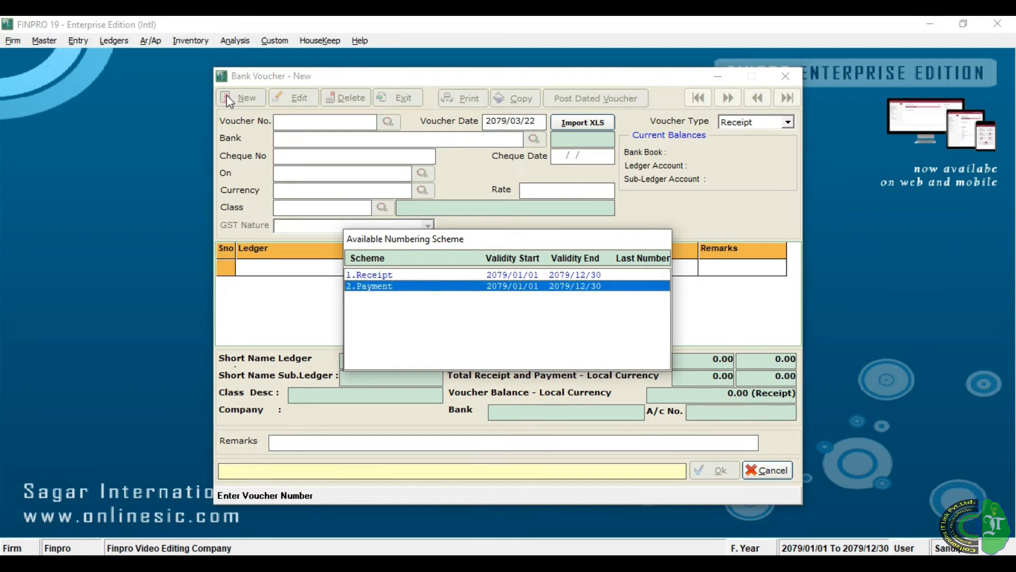
{"action": "key", "text": "Return"}
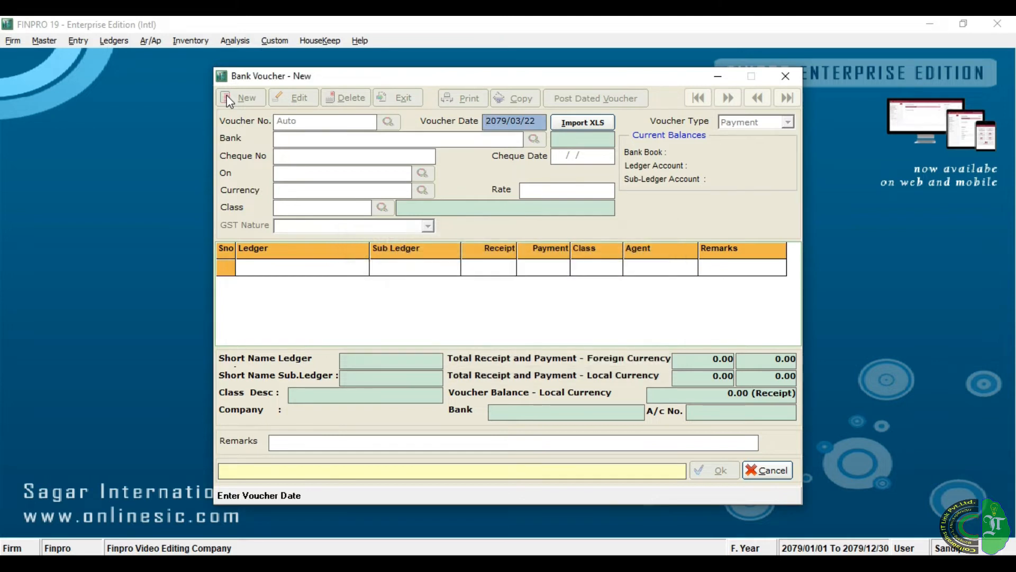
Keep the voucher date 2079/03/22 and look through the ledgers available for the payment voucher's bank.
{"action": "key", "text": "Right"}
{"action": "key", "text": "Right"}
{"action": "key", "text": "Return"}
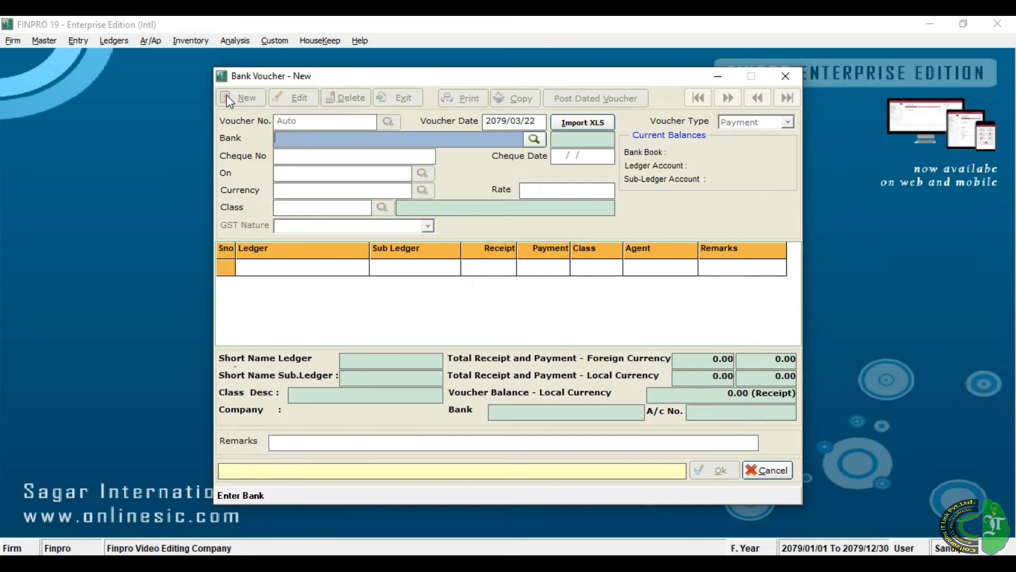
{"action": "left_click", "coordinate": [534, 139]}
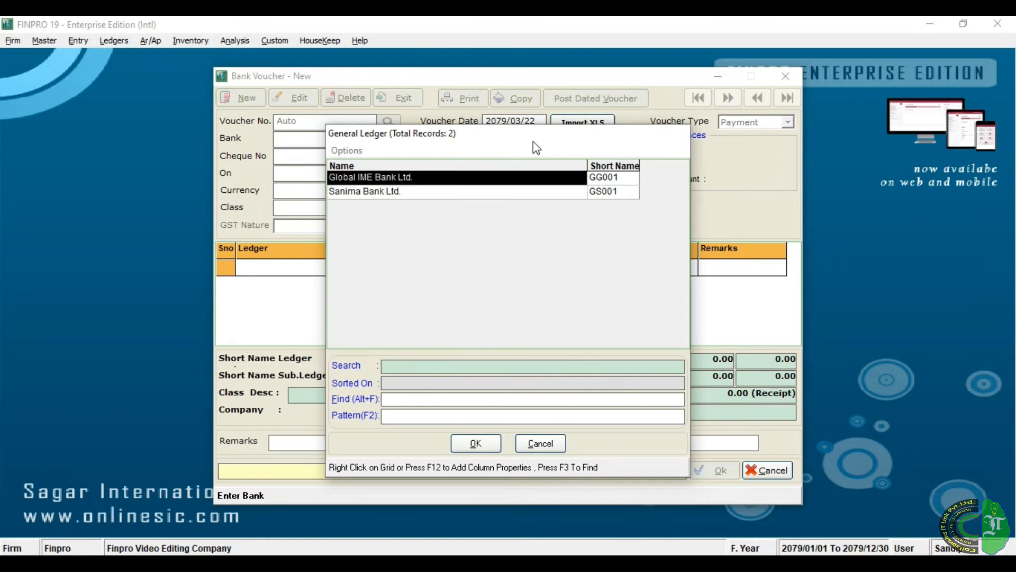
{"action": "key", "text": "Down"}
{"action": "key", "text": "Up"}
{"action": "key", "text": "Down"}
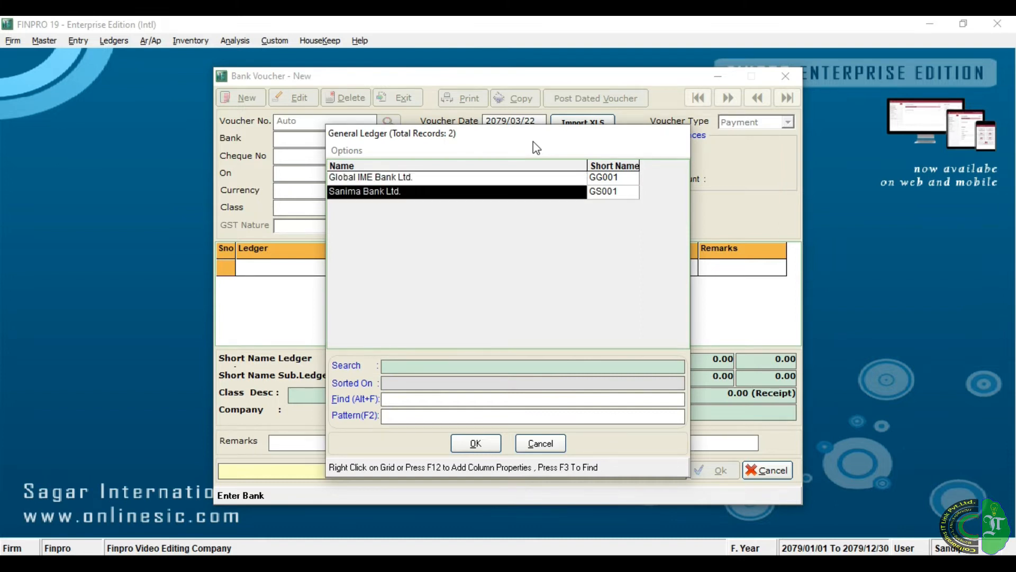
{"action": "key", "text": "Return"}
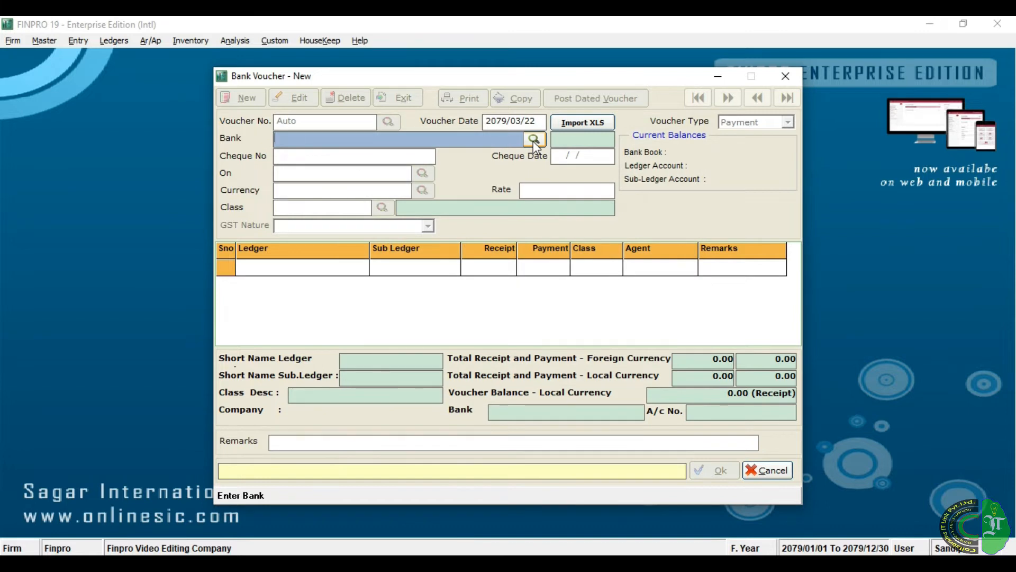
Open the Mega Bank Ltd. ledger account for editing and go to its cash/bank account option.
{"action": "left_click", "coordinate": [44, 43]}
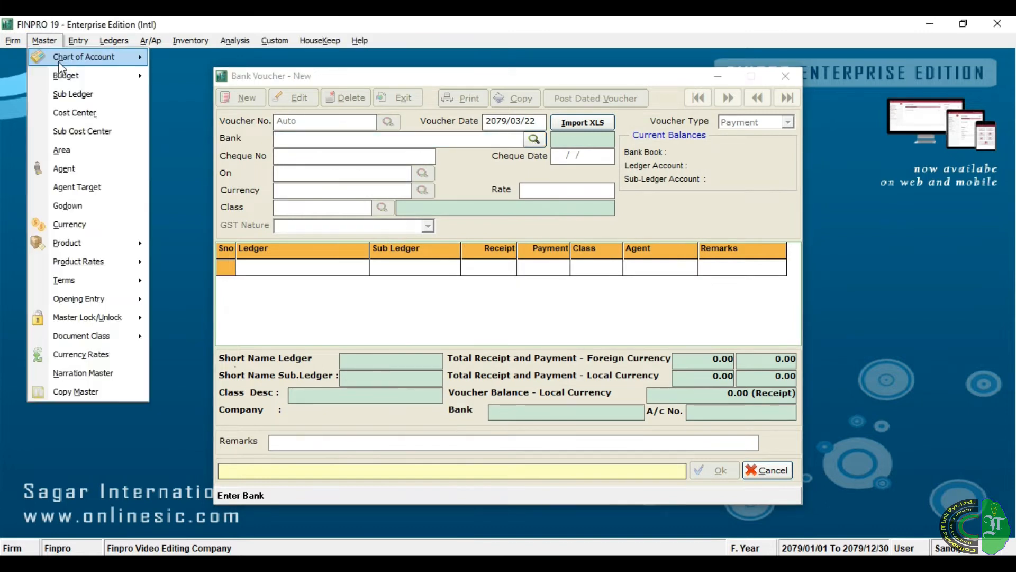
{"action": "mouse_move", "coordinate": [45, 42]}
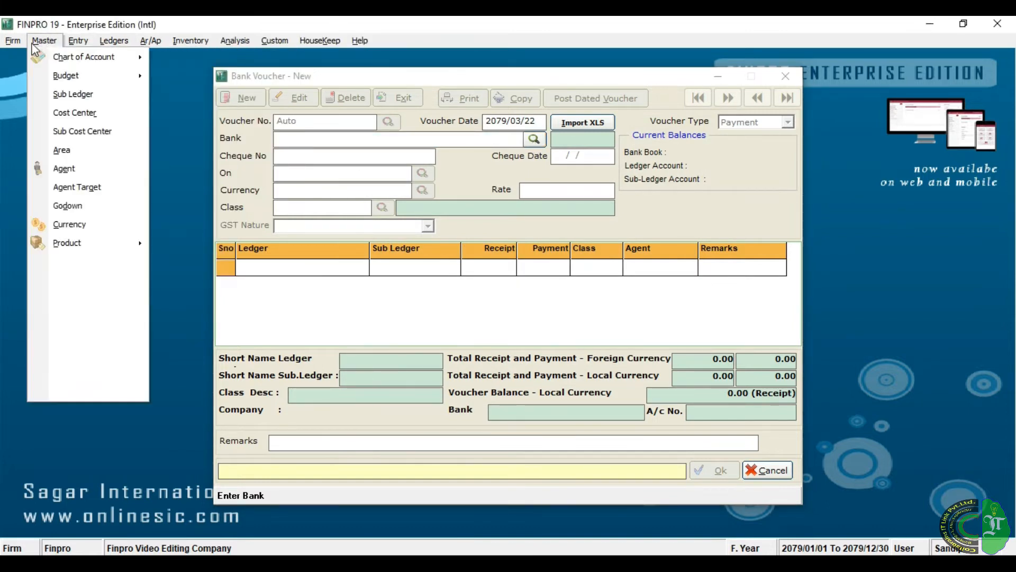
{"action": "mouse_move", "coordinate": [76, 57]}
{"action": "left_click", "coordinate": [173, 61]}
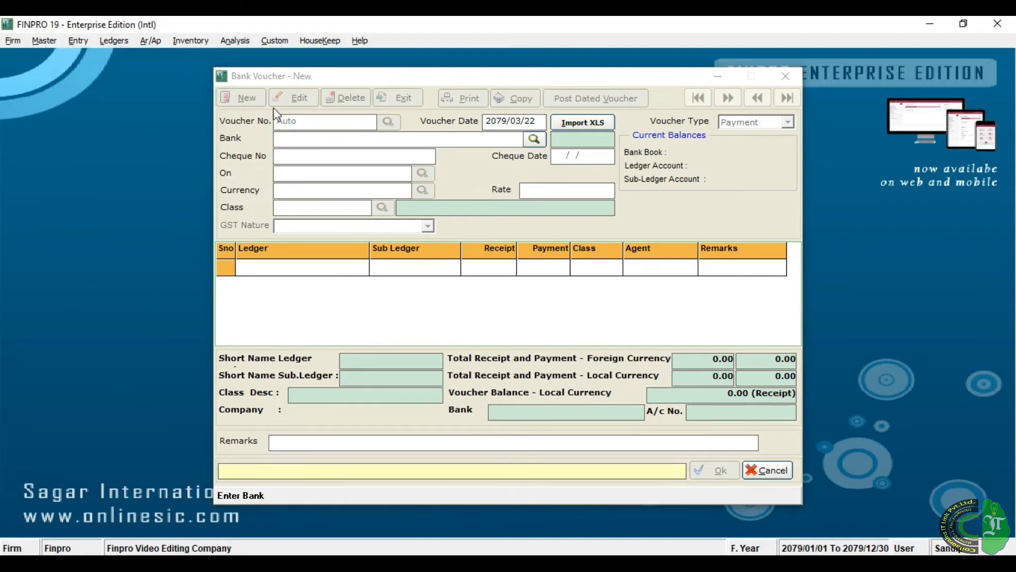
{"action": "left_click", "coordinate": [340, 126]}
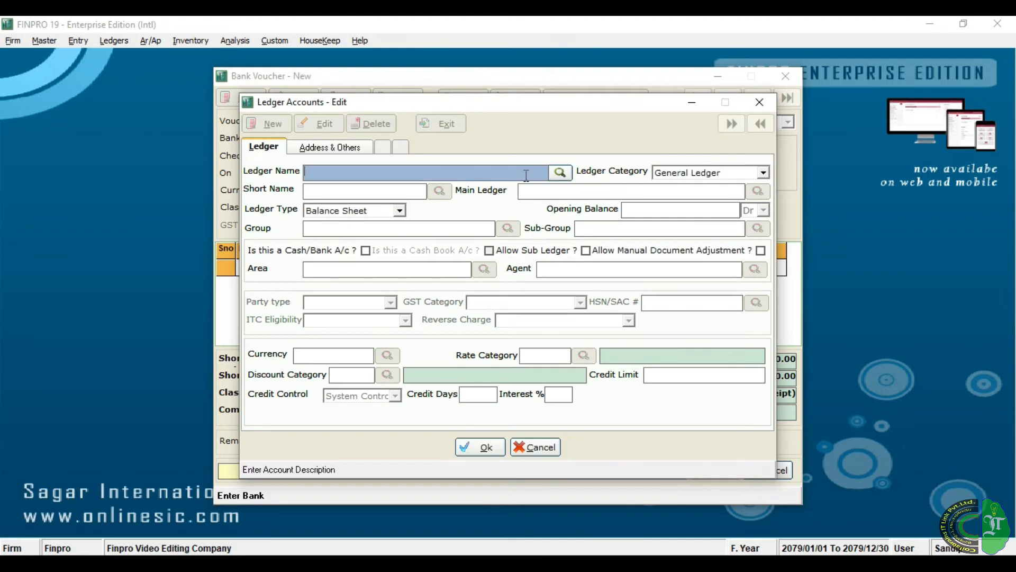
{"action": "left_click", "coordinate": [560, 173]}
{"action": "type", "text": "mega"}
{"action": "key", "text": "Return"}
{"action": "key", "text": "Return"}
{"action": "key", "text": "Return"}
{"action": "key", "text": "Return"}
{"action": "key", "text": "Return"}
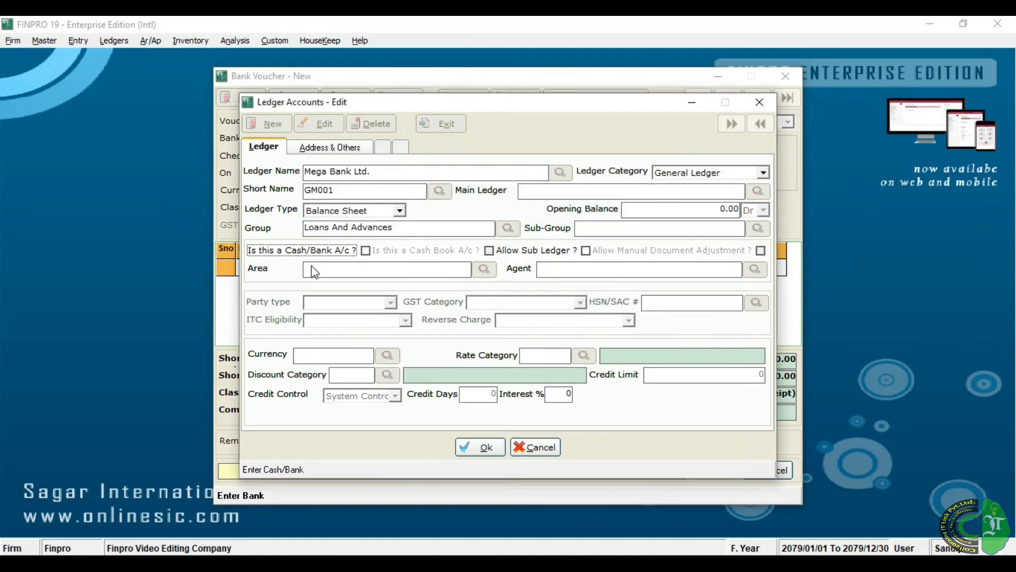
Mark Mega Bank Ltd. as a cash/bank account, save the record and close the ledger form.
{"action": "left_click", "coordinate": [320, 251]}
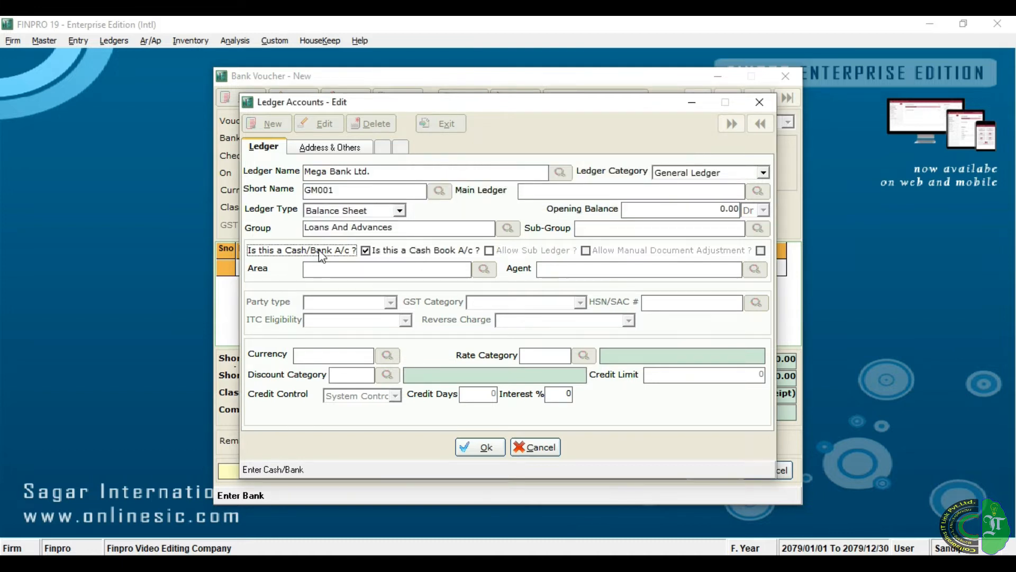
{"action": "left_click", "coordinate": [481, 447]}
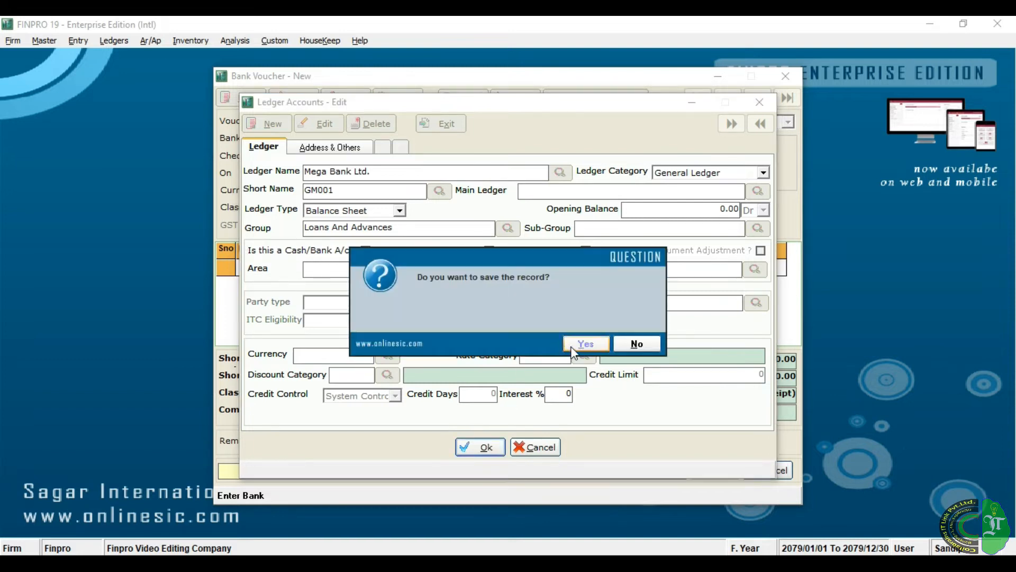
{"action": "left_click", "coordinate": [592, 345]}
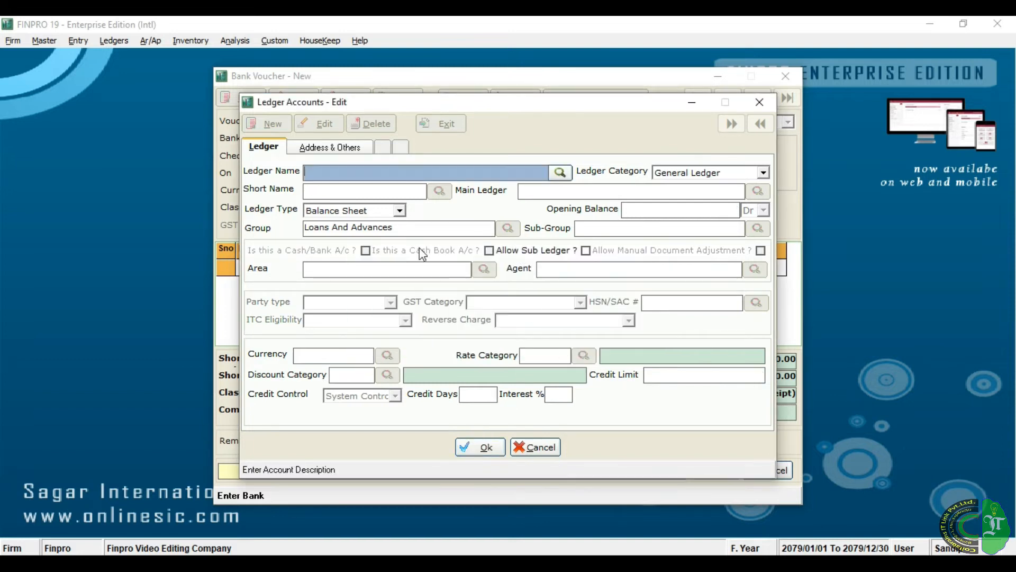
{"action": "left_click", "coordinate": [760, 102]}
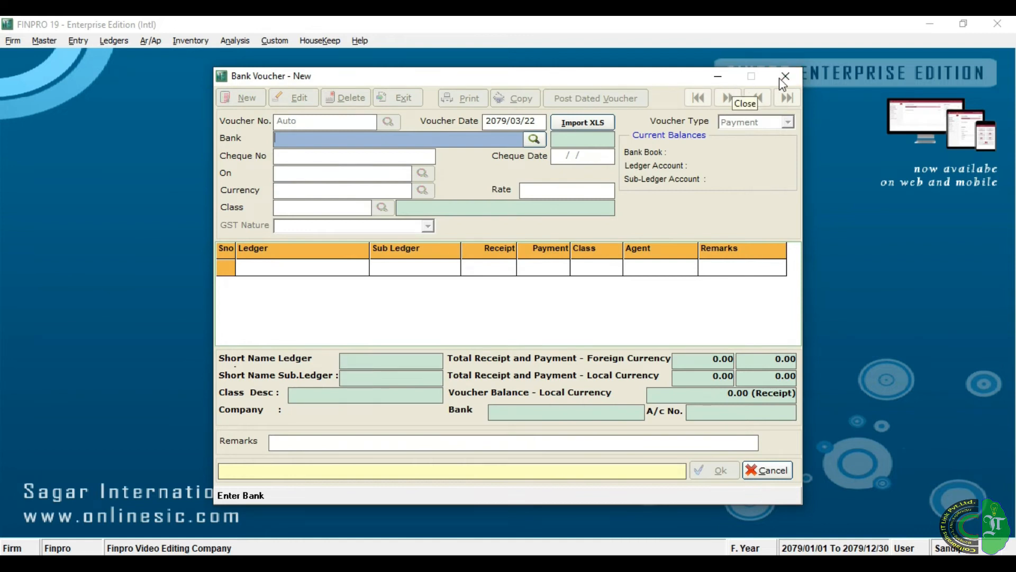
Close the unfinished bank voucher and start a new one using the Payment numbering scheme.
{"action": "left_click", "coordinate": [783, 77]}
{"action": "left_click", "coordinate": [78, 43]}
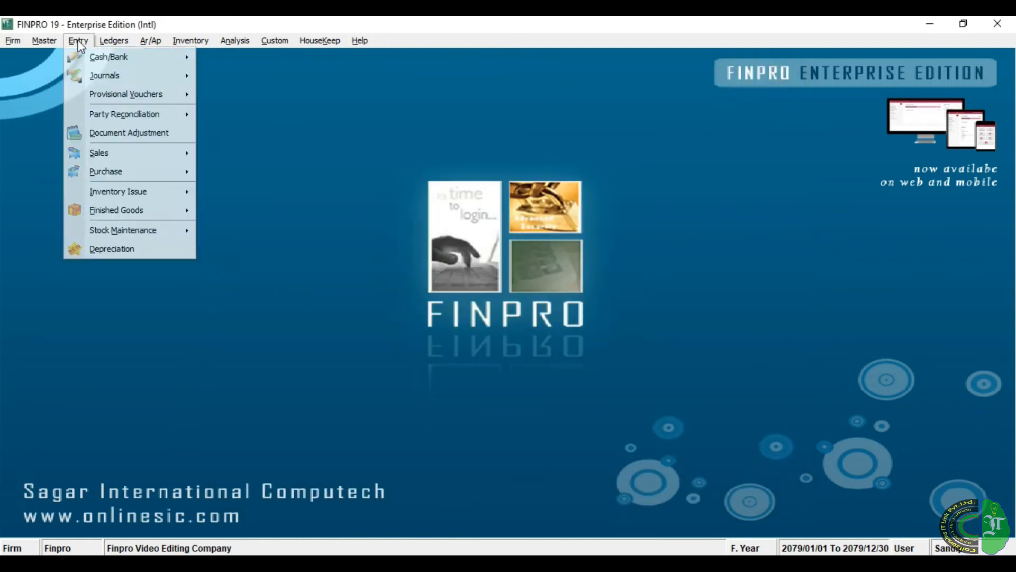
{"action": "mouse_move", "coordinate": [126, 61]}
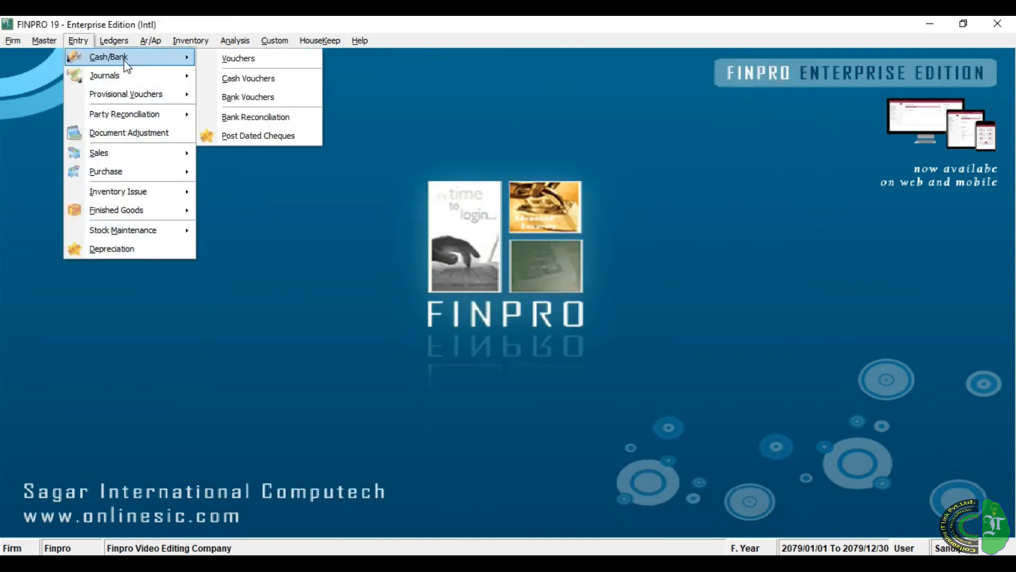
{"action": "left_click", "coordinate": [248, 98]}
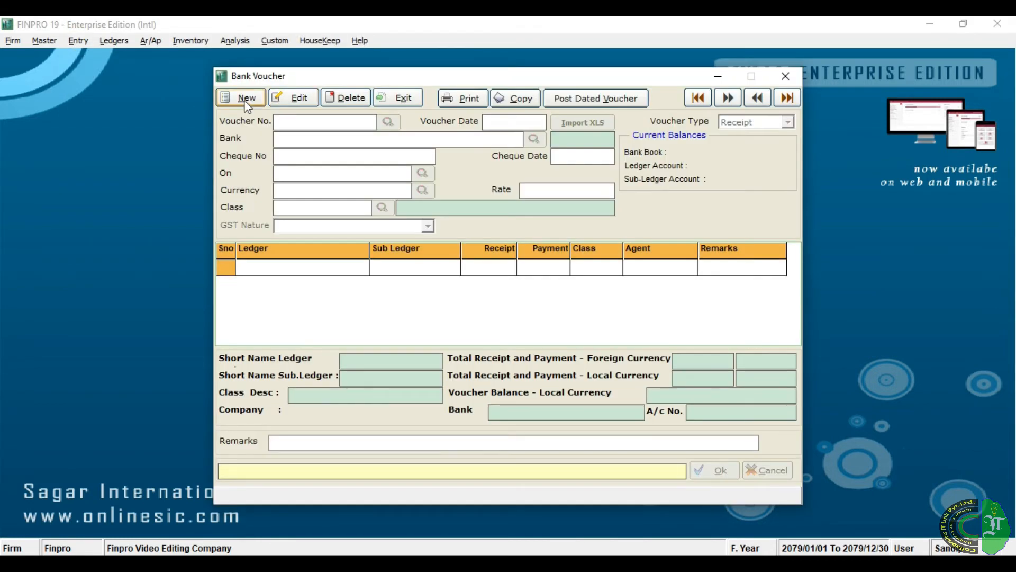
{"action": "left_click", "coordinate": [247, 101]}
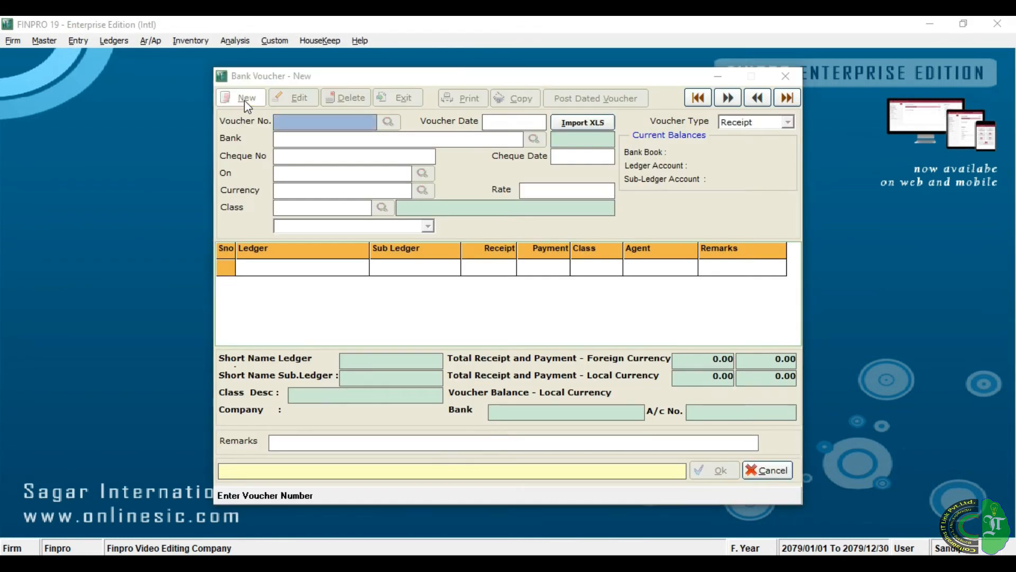
{"action": "left_click", "coordinate": [521, 288]}
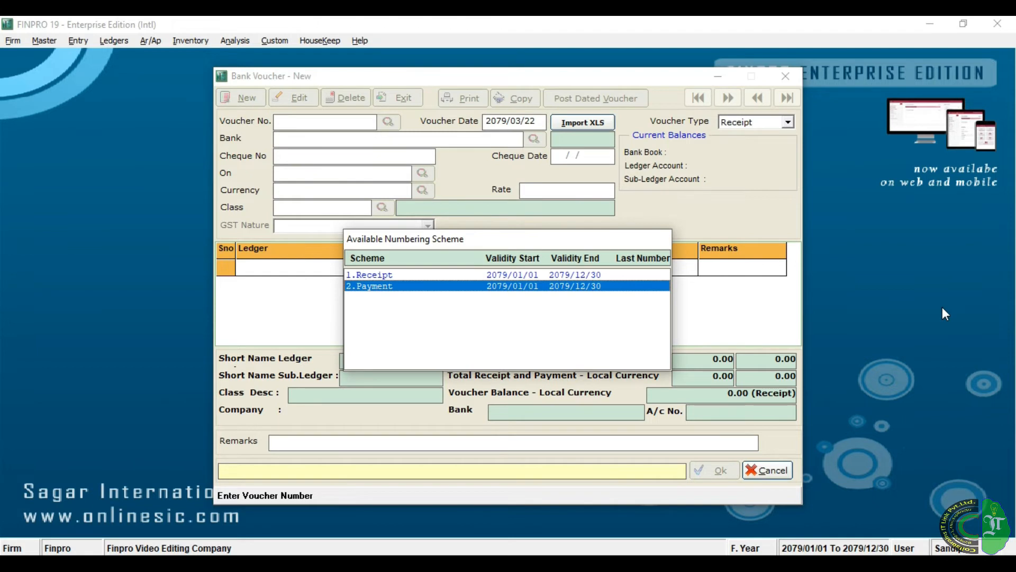
{"action": "key", "text": "Up"}
{"action": "key", "text": "Down"}
{"action": "key", "text": "Return"}
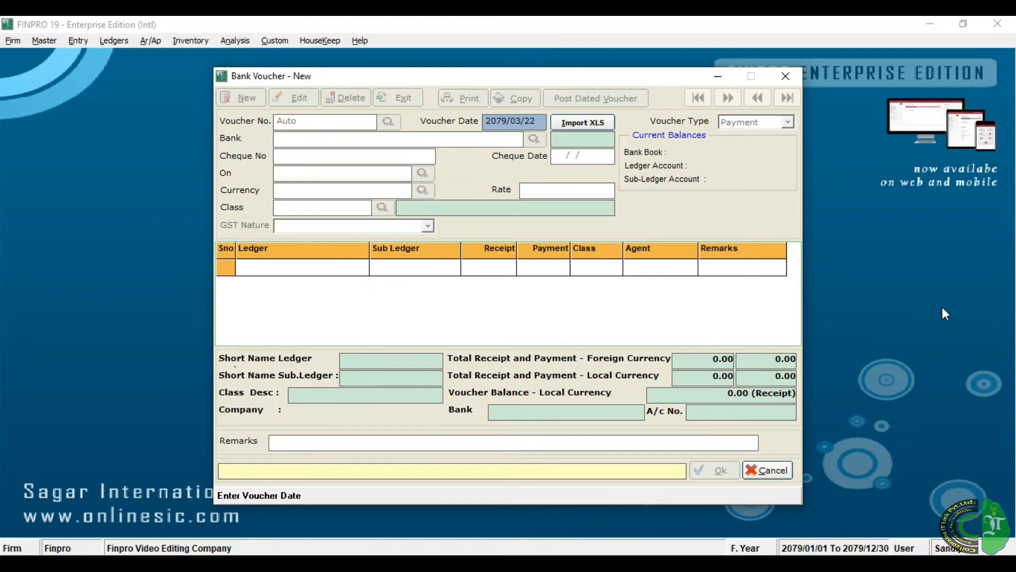
Keep the voucher date 2079/03/22, look through the available bank ledgers and choose Global IME Bank Ltd. as the bank.
{"action": "key", "text": "Return"}
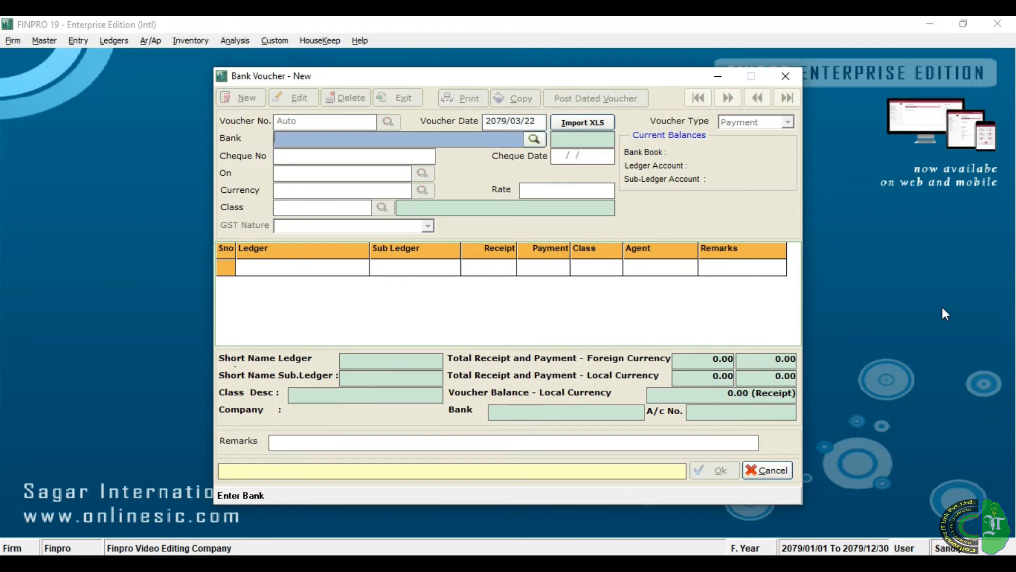
{"action": "key", "text": "Return"}
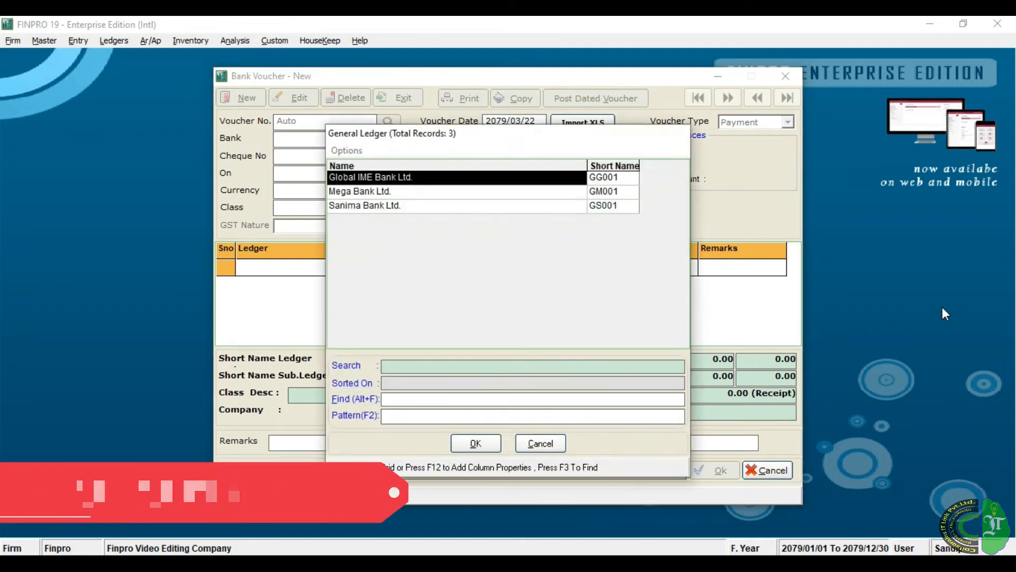
{"action": "key", "text": "Up"}
{"action": "key", "text": "Up"}
{"action": "key", "text": "Up"}
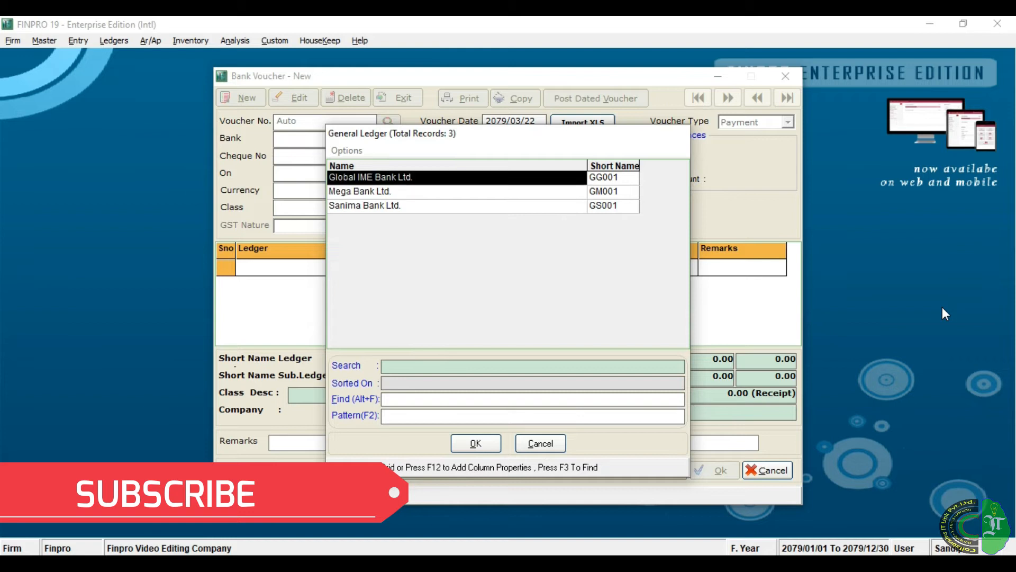
{"action": "key", "text": "Down"}
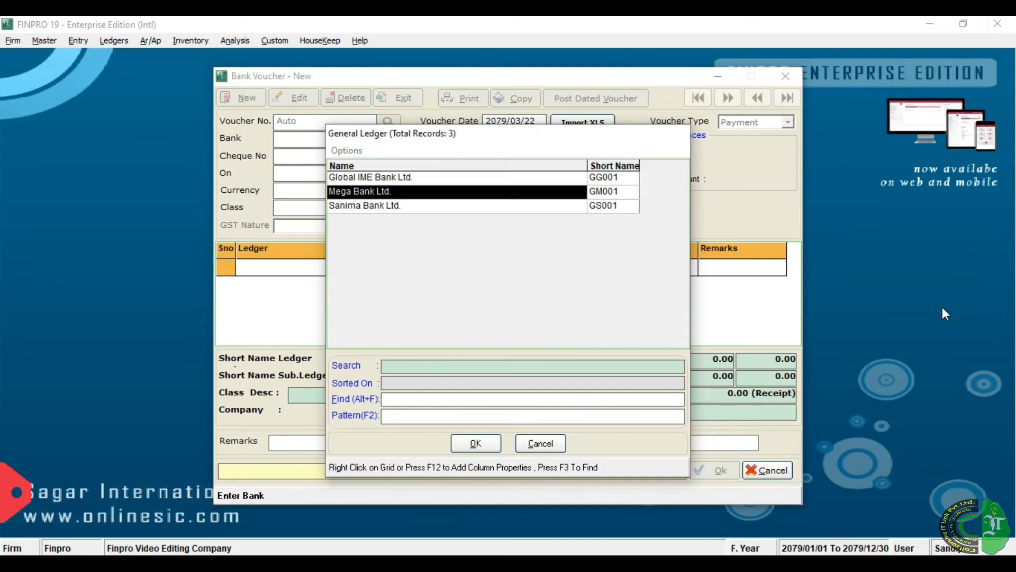
{"action": "key", "text": "Down"}
{"action": "key", "text": "Up"}
{"action": "key", "text": "Up"}
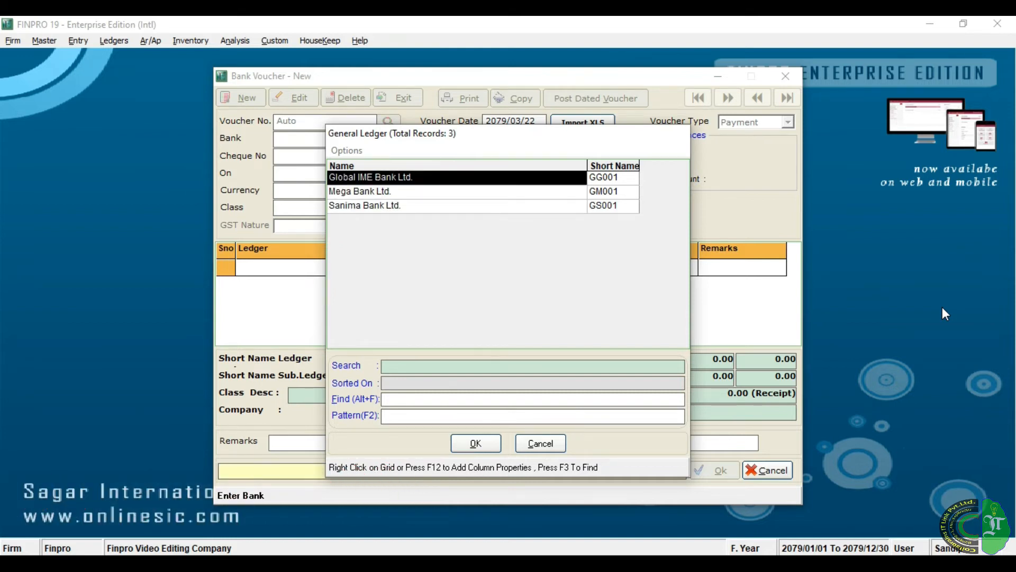
{"action": "key", "text": "Down"}
{"action": "key", "text": "Down"}
{"action": "key", "text": "Up"}
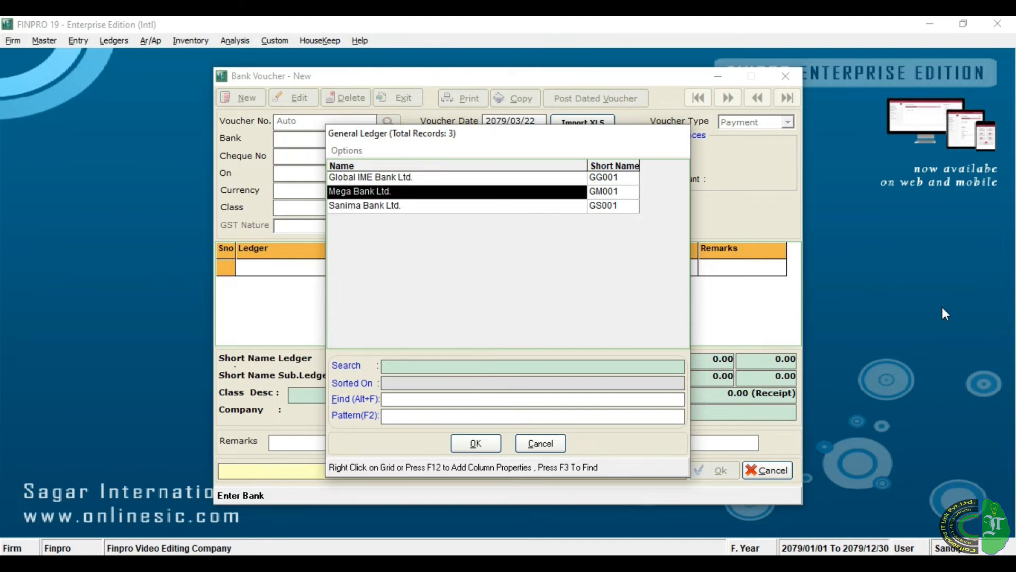
{"action": "key", "text": "Up"}
{"action": "key", "text": "Return"}
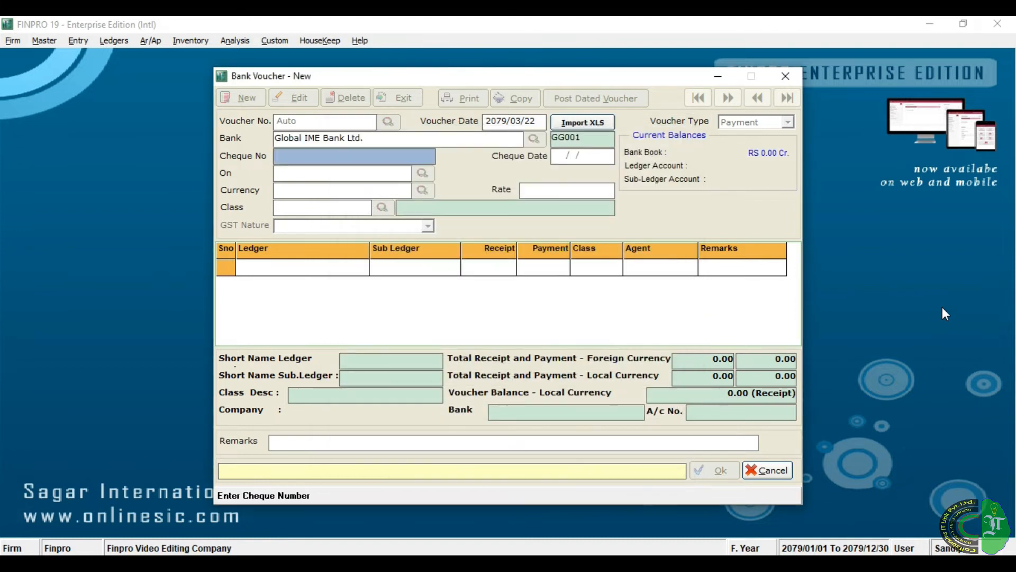
Leave the cheque and currency details blank and add a Sanima Bank Ltd. line with a payment of 50000.
{"action": "key", "text": "Return"}
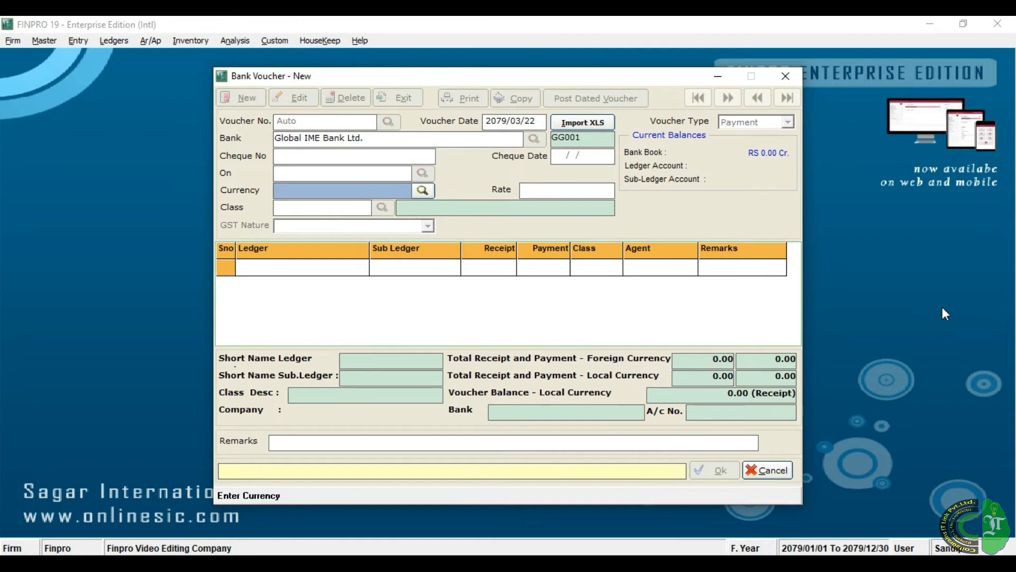
{"action": "key", "text": "Return"}
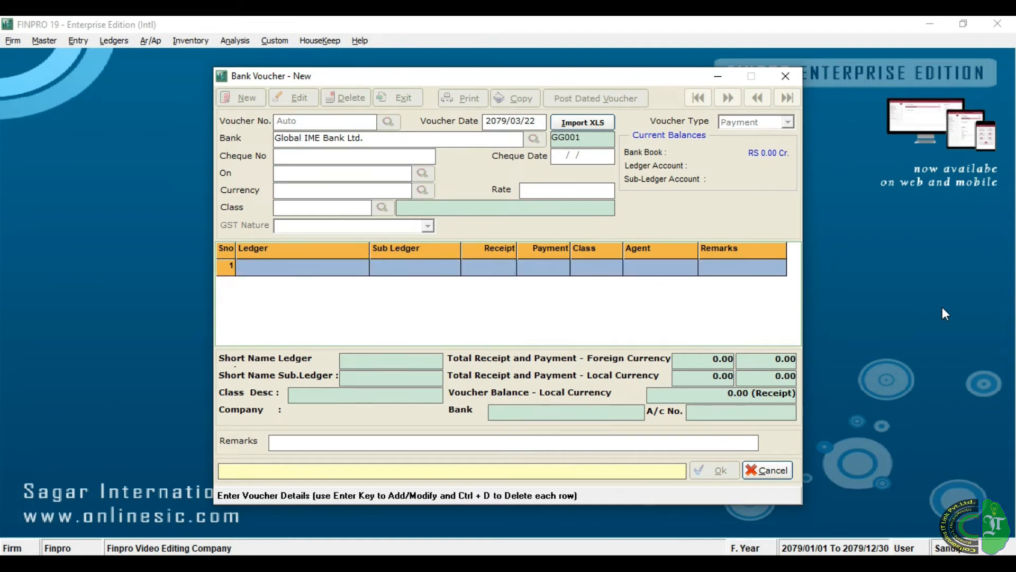
{"action": "type", "text": "SANIMA"}
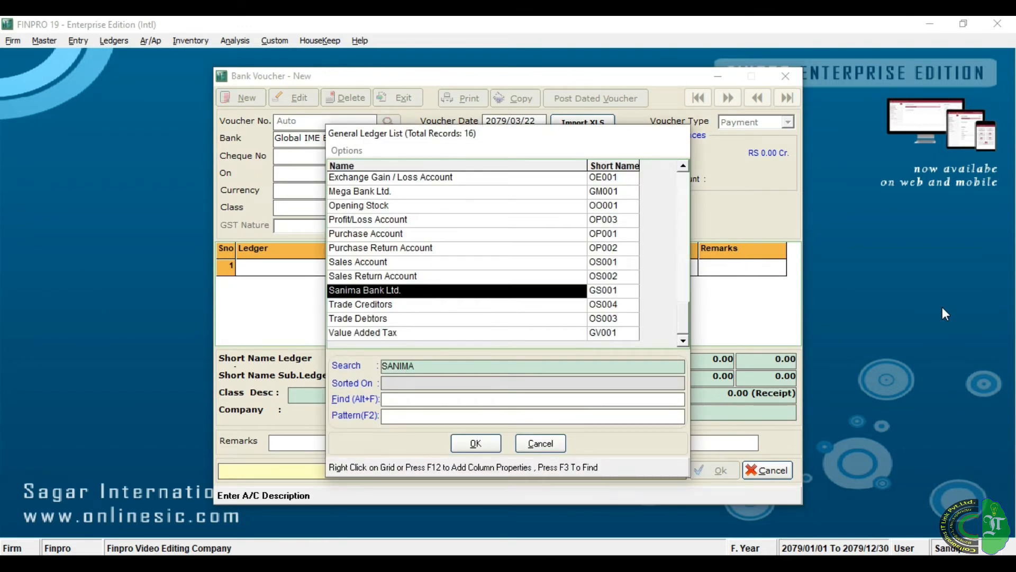
{"action": "key", "text": "Return"}
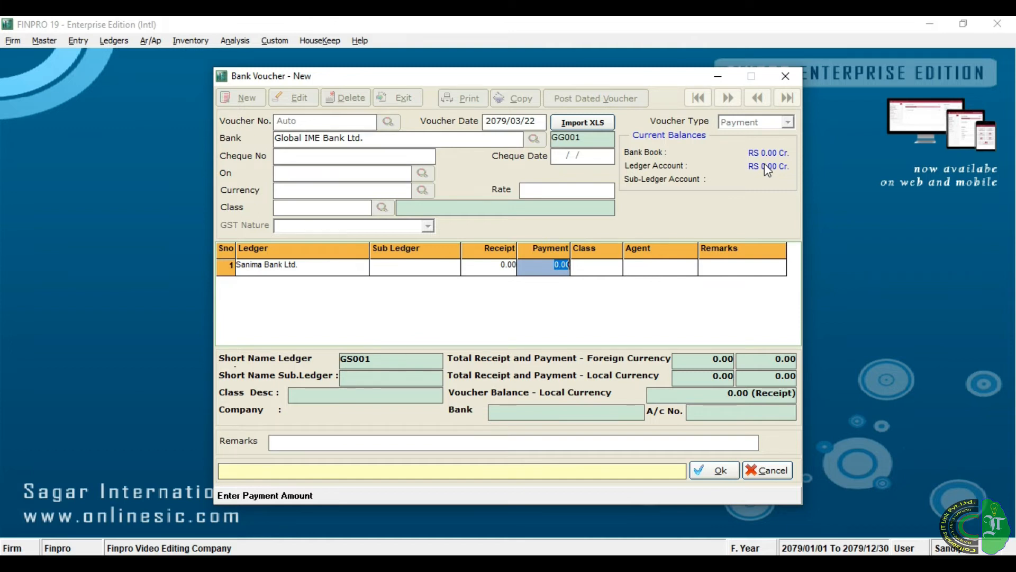
{"action": "type", "text": "50000"}
{"action": "key", "text": "Return"}
{"action": "key", "text": "Return"}
{"action": "key", "text": "Return"}
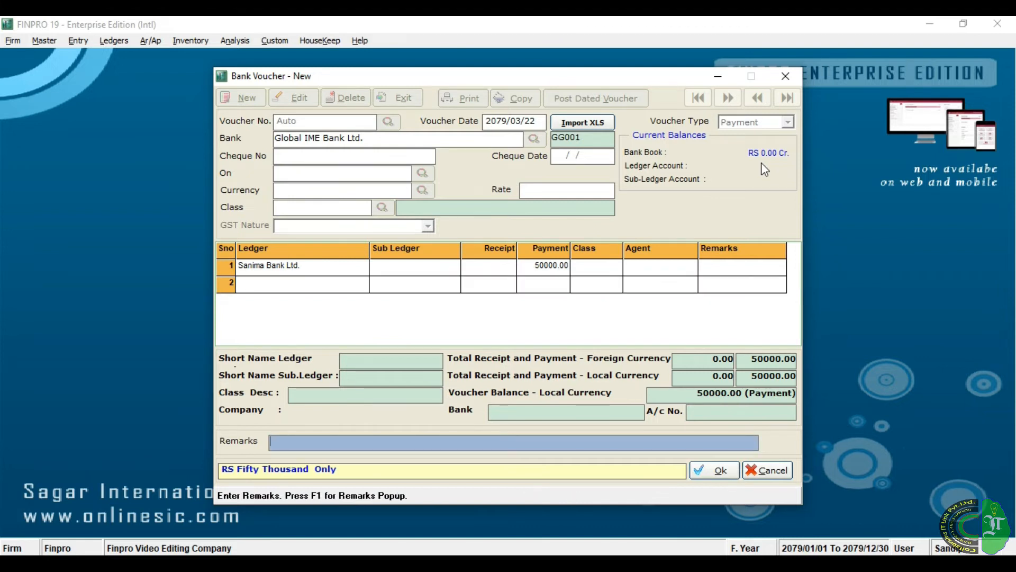
Enter the remark Balance Transfer, save the payment voucher and leave voucher entry mode.
{"action": "type", "text": "Balance Transfer"}
{"action": "key", "text": "Return"}
{"action": "key", "text": "Return"}
{"action": "key", "text": "Return"}
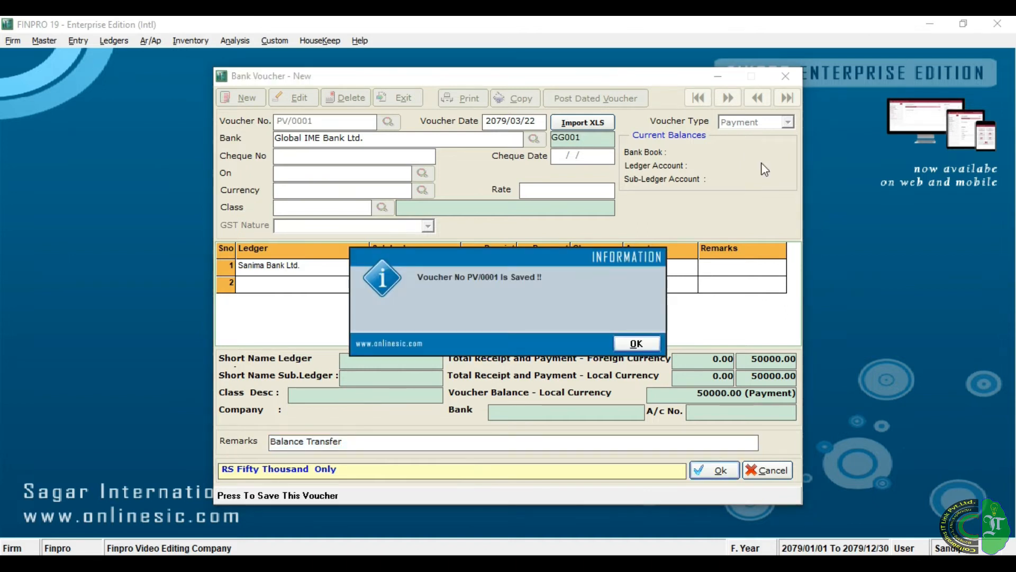
{"action": "key", "text": "Return"}
{"action": "key", "text": "Escape"}
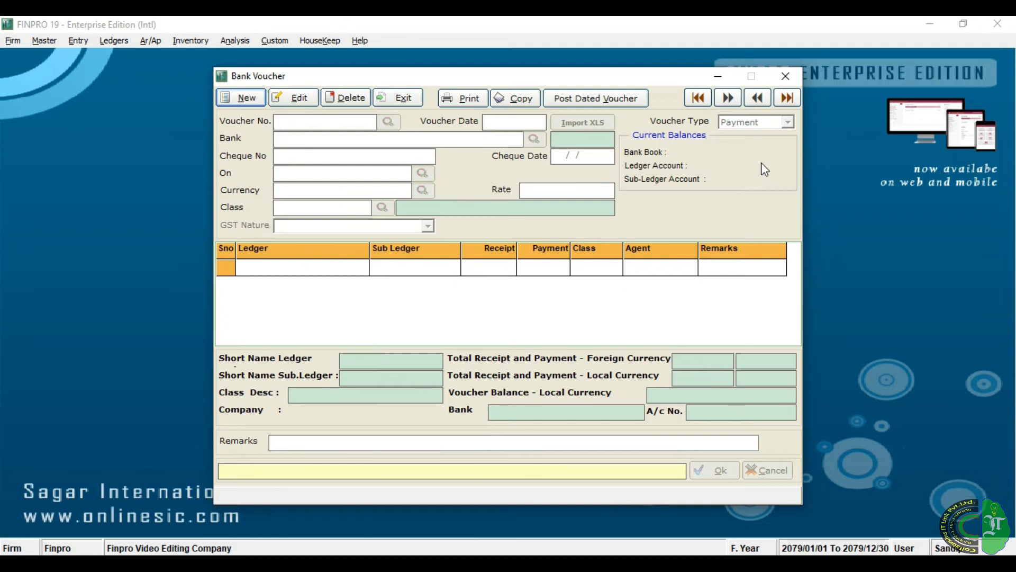
Generate the detailed Final Accounts report in Vertical Format for 2079/01/01 to 2079/12/30.
{"action": "left_click", "coordinate": [120, 41]}
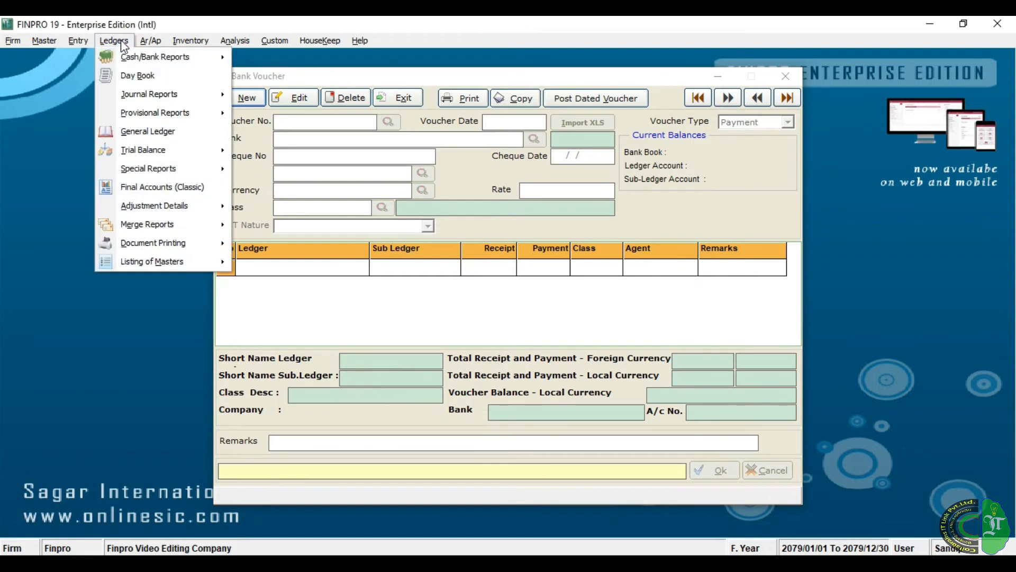
{"action": "left_click", "coordinate": [186, 187]}
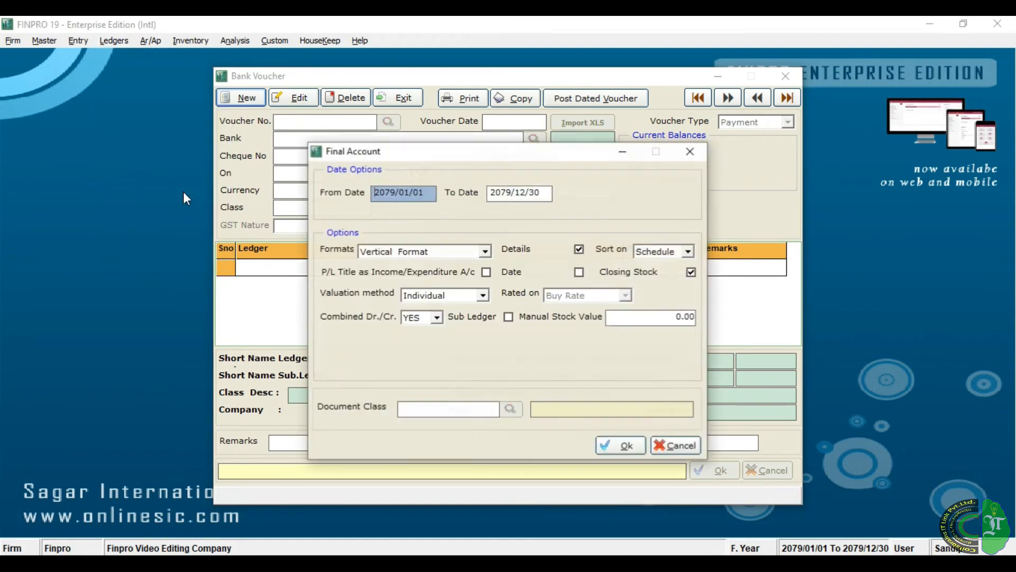
{"action": "left_click", "coordinate": [436, 253]}
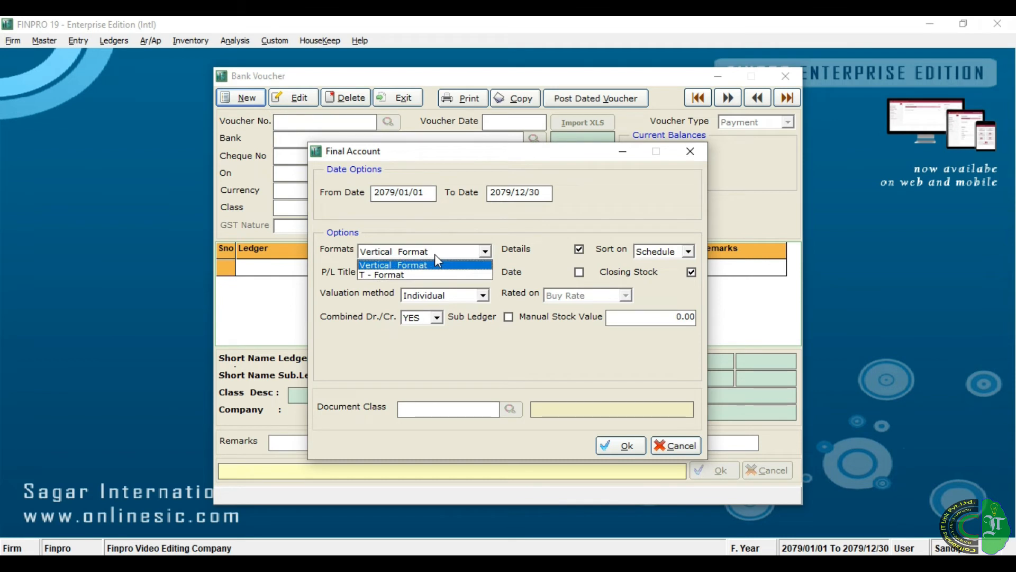
{"action": "left_click", "coordinate": [435, 254]}
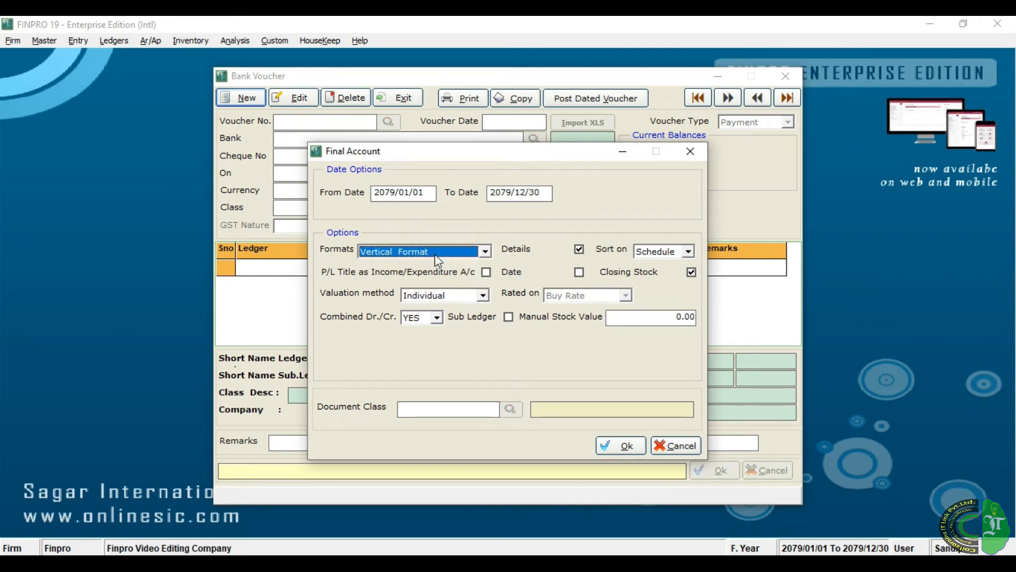
{"action": "left_click", "coordinate": [438, 255]}
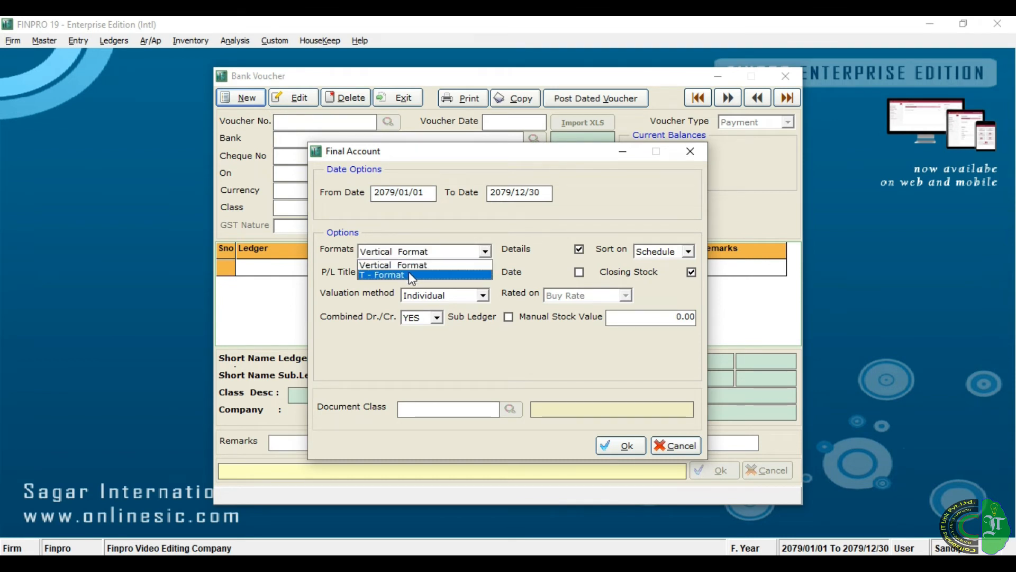
{"action": "left_click", "coordinate": [408, 271]}
{"action": "left_click", "coordinate": [431, 247]}
{"action": "left_click", "coordinate": [403, 264]}
{"action": "left_click", "coordinate": [627, 448]}
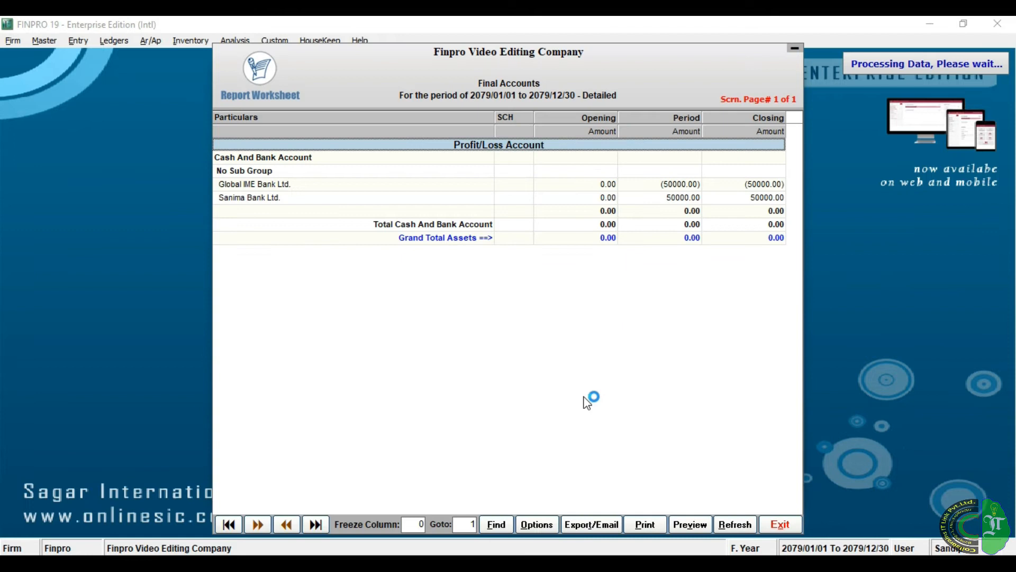
Check the period amounts of Global IME Bank Ltd. and Sanima Bank Ltd., and move the report window aside.
{"action": "left_click", "coordinate": [657, 194]}
{"action": "left_click", "coordinate": [654, 189]}
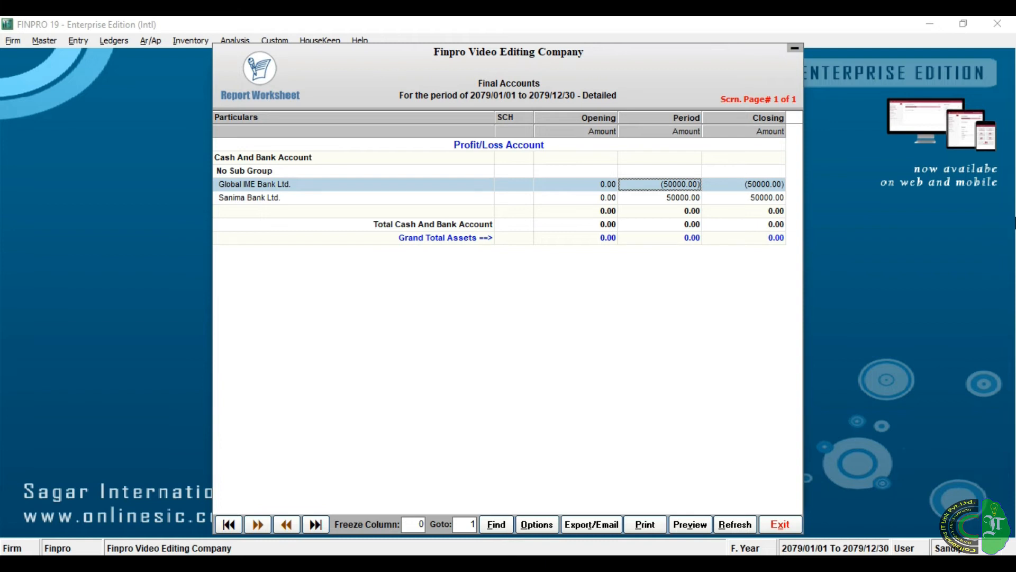
{"action": "key", "text": "Down"}
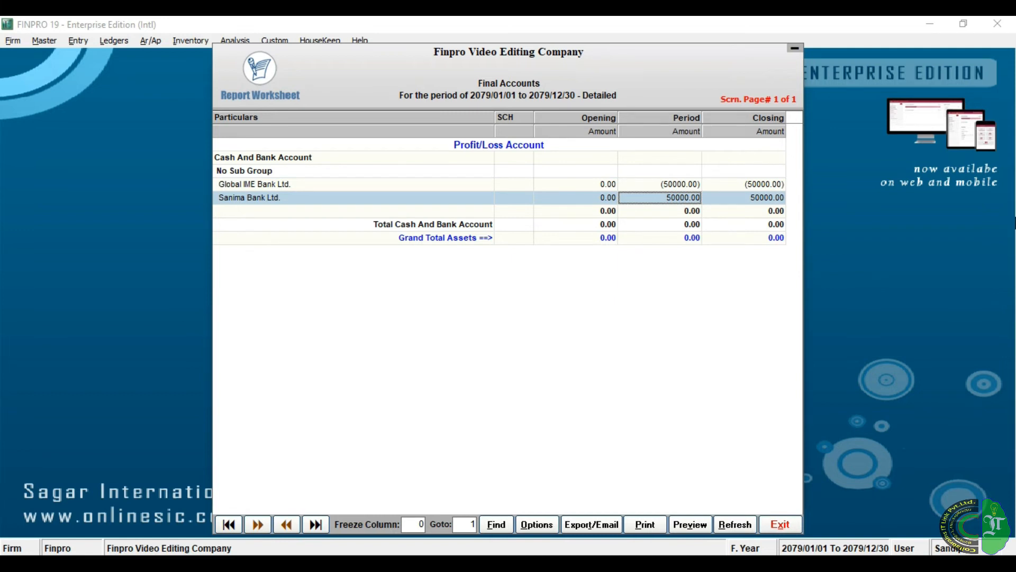
{"action": "left_click_drag", "start_coordinate": [637, 82], "coordinate": [721, 99]}
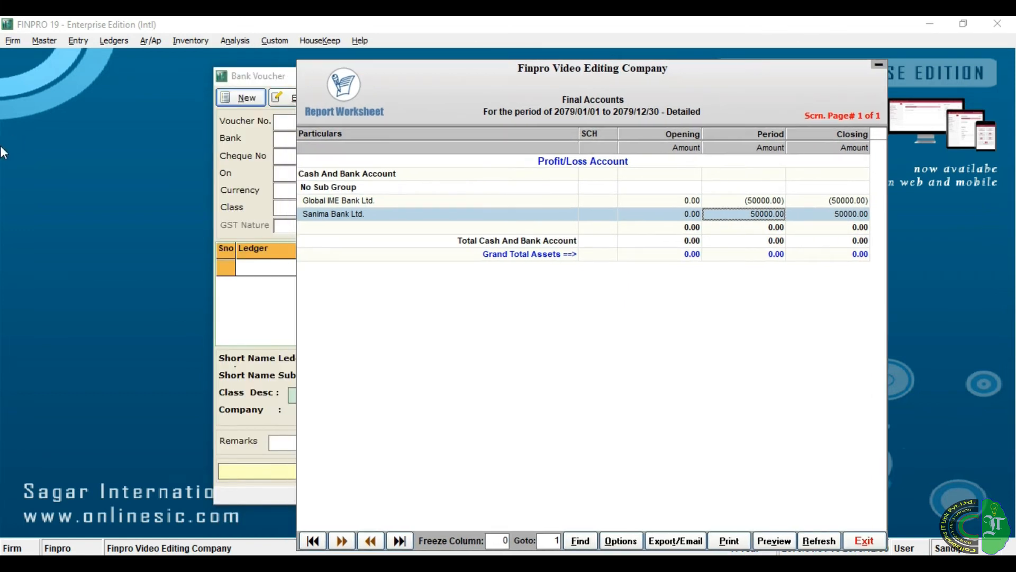
Generate the Final Accounts report again in T - Format, keeping the other report options as they are.
{"action": "left_click", "coordinate": [119, 42]}
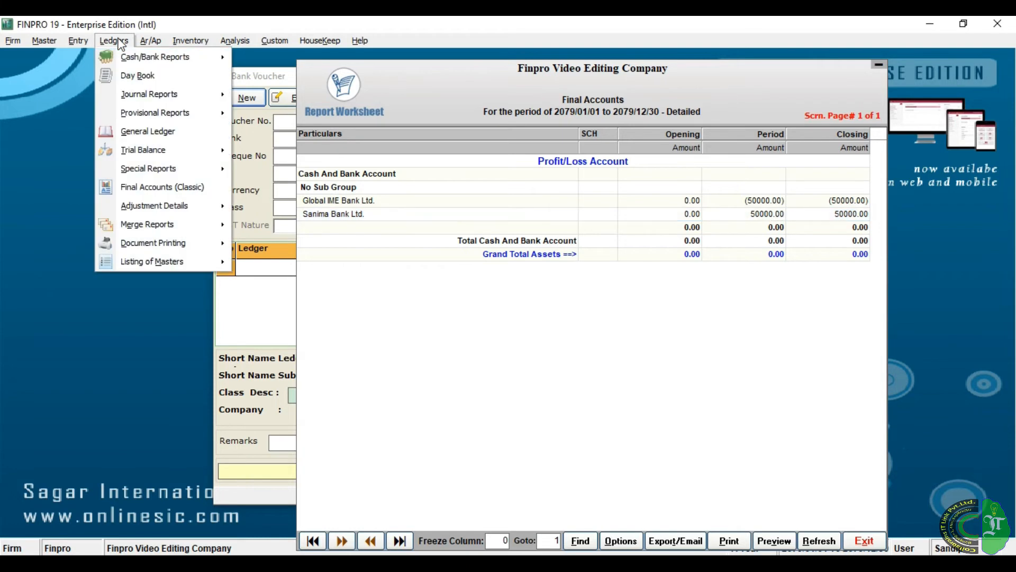
{"action": "left_click", "coordinate": [160, 188]}
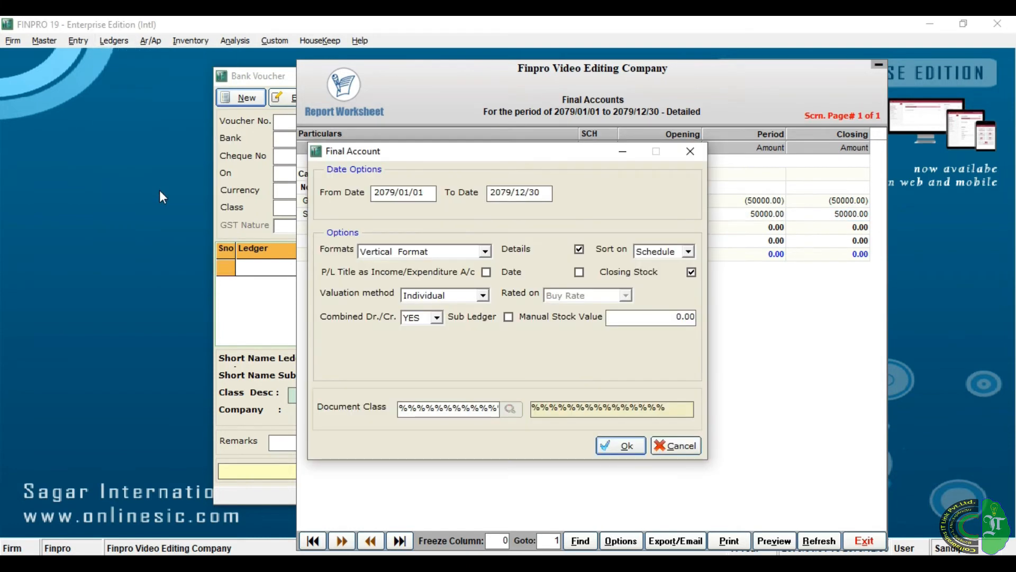
{"action": "left_click", "coordinate": [388, 256]}
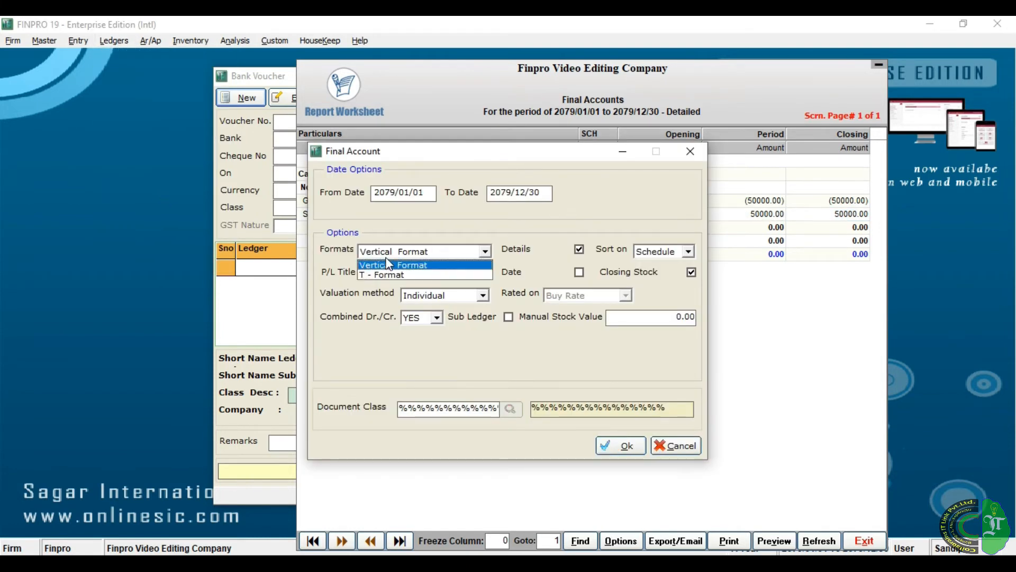
{"action": "left_click", "coordinate": [392, 276]}
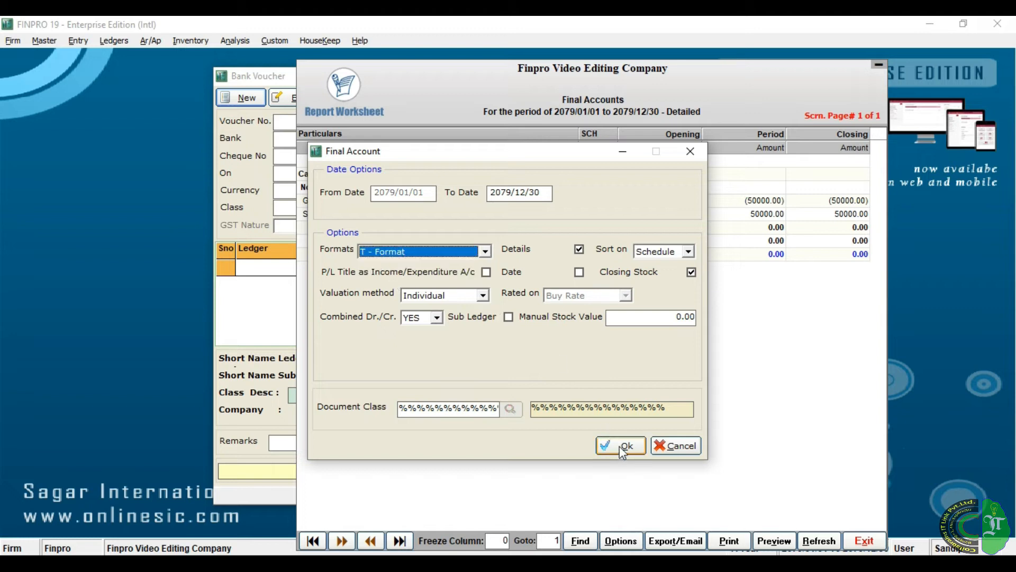
{"action": "left_click", "coordinate": [620, 446]}
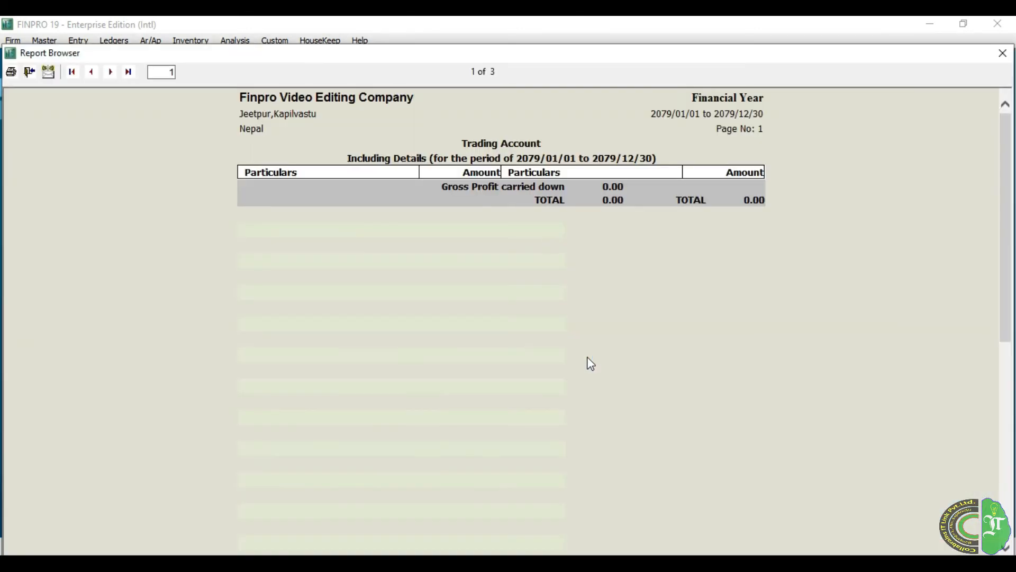
Go to the Balance Sheet Account page of the report and examine the bank amounts under liabilities and assets.
{"action": "left_click", "coordinate": [111, 72]}
{"action": "left_click", "coordinate": [111, 72]}
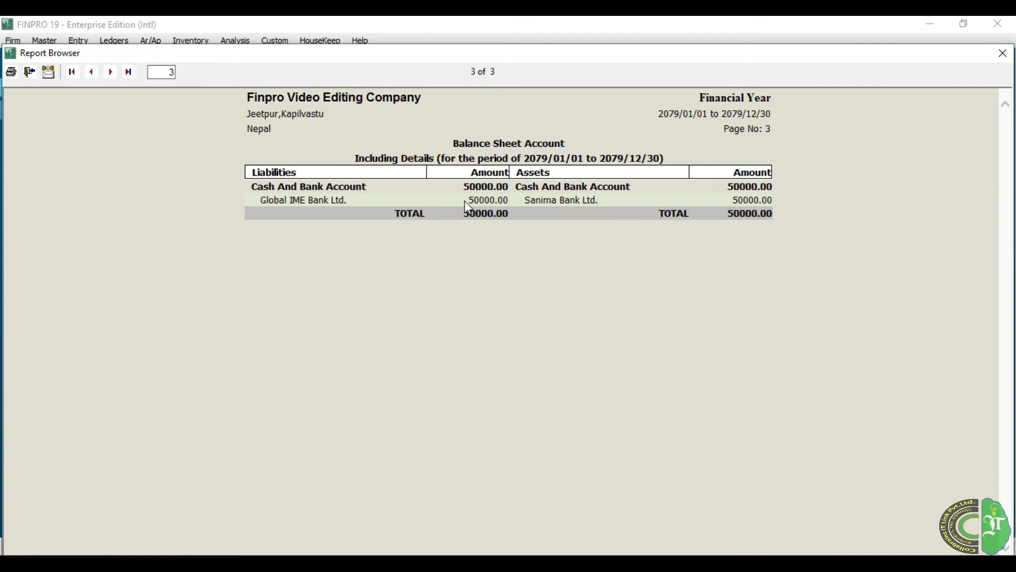
{"action": "left_click_drag", "start_coordinate": [461, 206], "coordinate": [514, 213]}
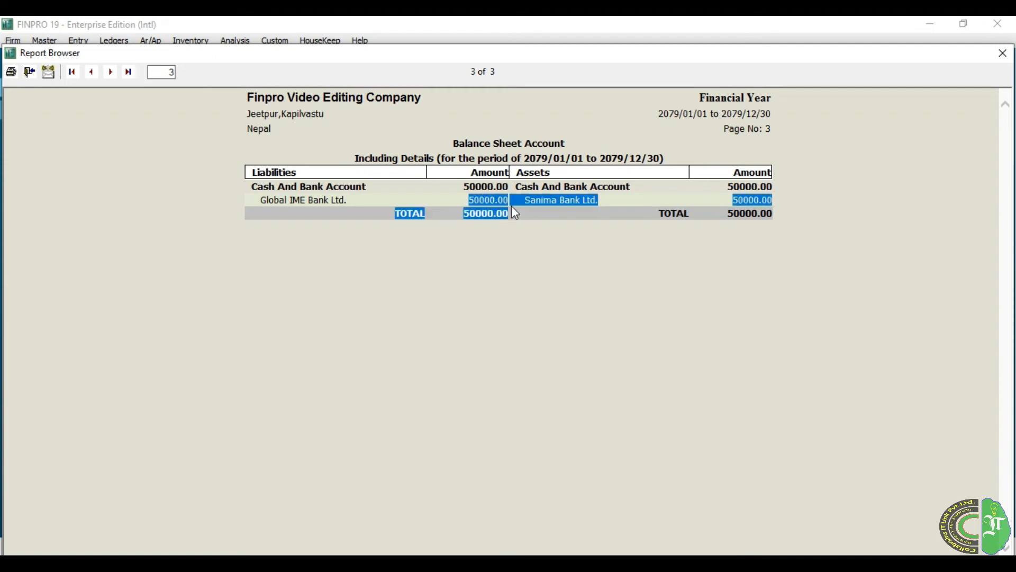
{"action": "left_click", "coordinate": [514, 212]}
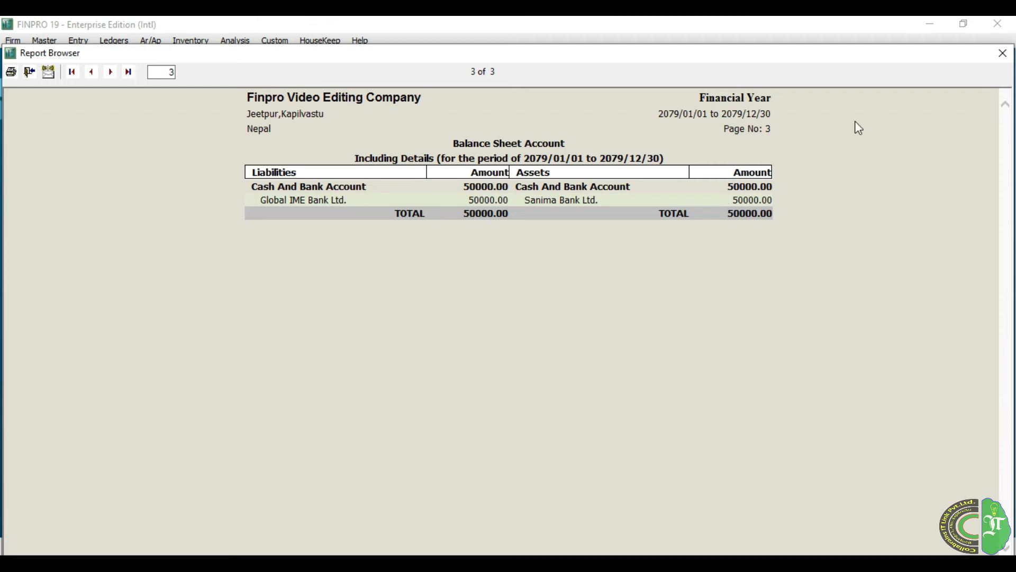
Close both Final Accounts reports, dismissing the information message, and close the Bank Voucher window.
{"action": "left_click", "coordinate": [1003, 53]}
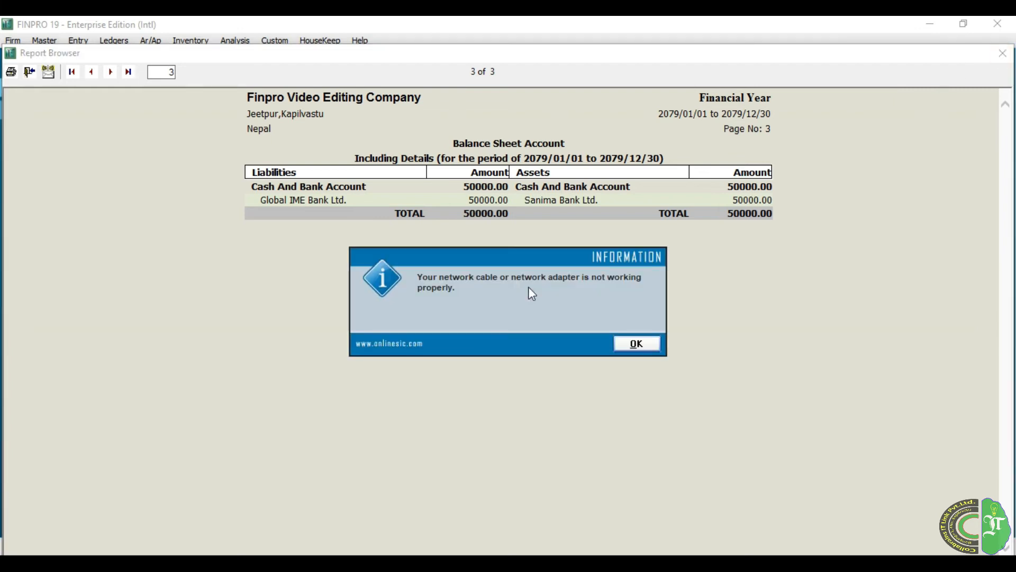
{"action": "left_click", "coordinate": [625, 350]}
{"action": "left_click", "coordinate": [586, 351]}
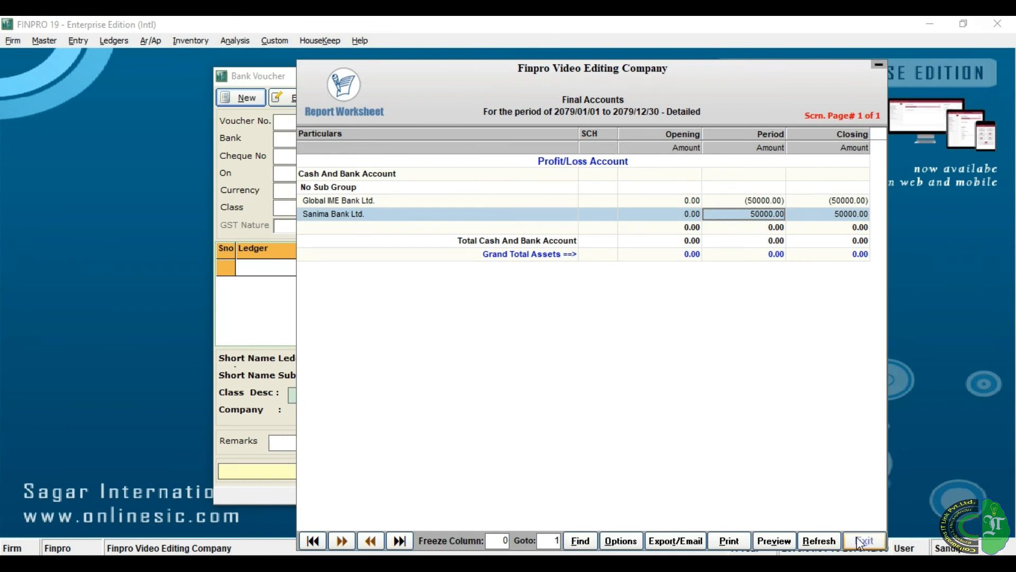
{"action": "left_click", "coordinate": [860, 541]}
{"action": "left_click", "coordinate": [584, 344]}
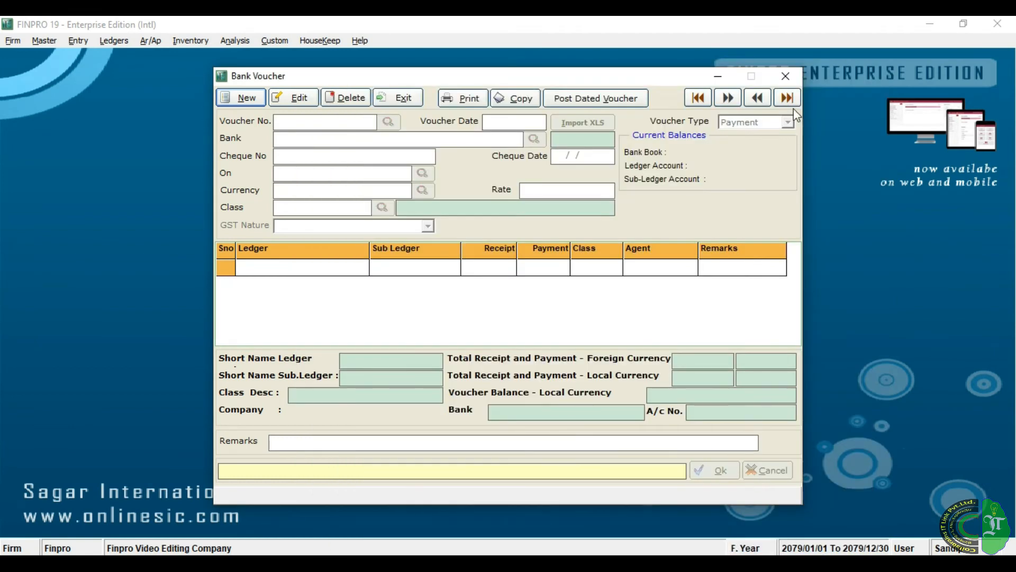
{"action": "left_click", "coordinate": [785, 75]}
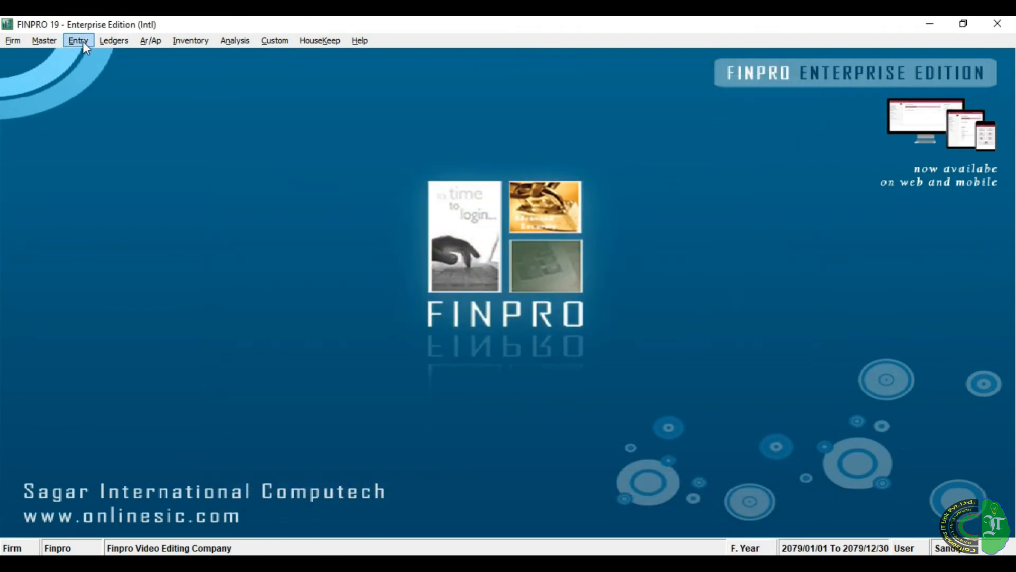
Reopen bank voucher entry and start a new voucher using the Receipt numbering scheme.
{"action": "left_click", "coordinate": [83, 41]}
{"action": "mouse_move", "coordinate": [180, 58]}
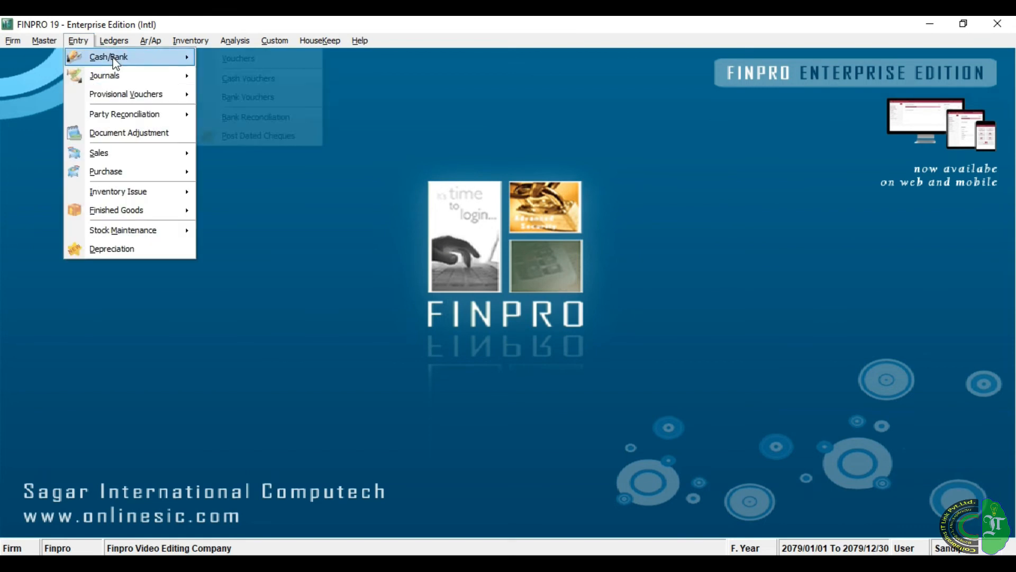
{"action": "left_click", "coordinate": [282, 101]}
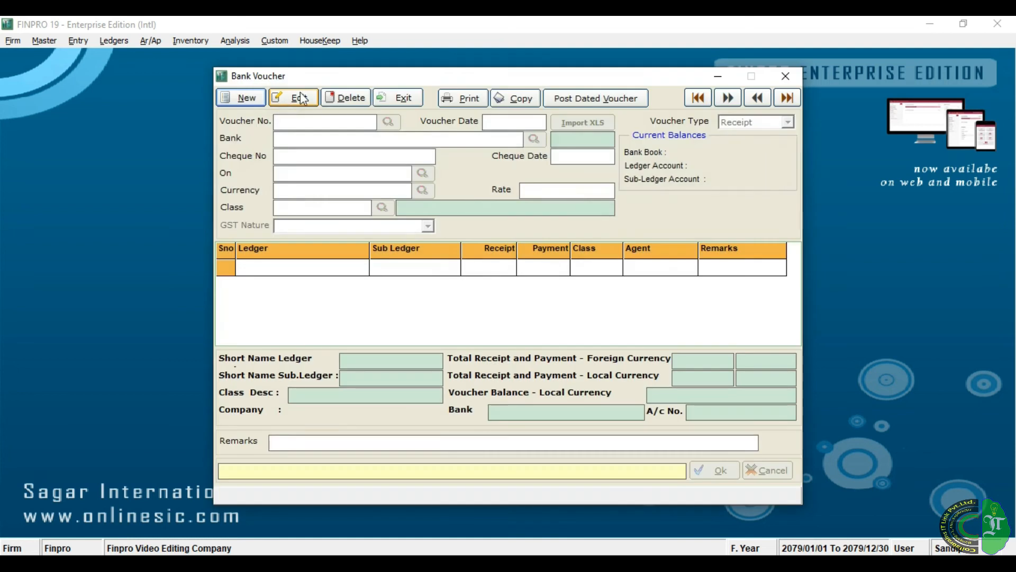
{"action": "left_click", "coordinate": [236, 106]}
{"action": "key", "text": "Up"}
{"action": "key", "text": "Down"}
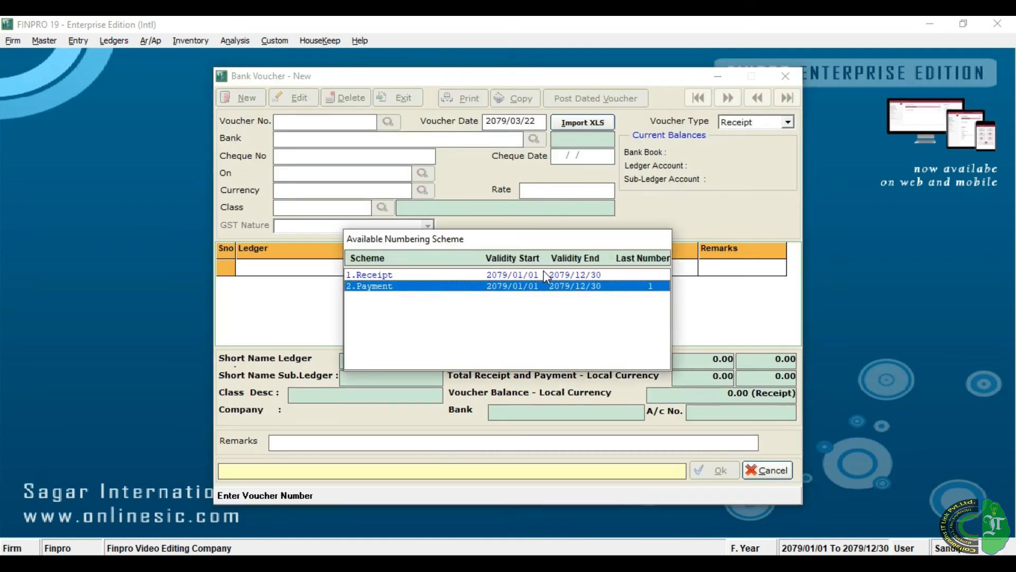
{"action": "key", "text": "Up"}
{"action": "key", "text": "Down"}
{"action": "key", "text": "Up"}
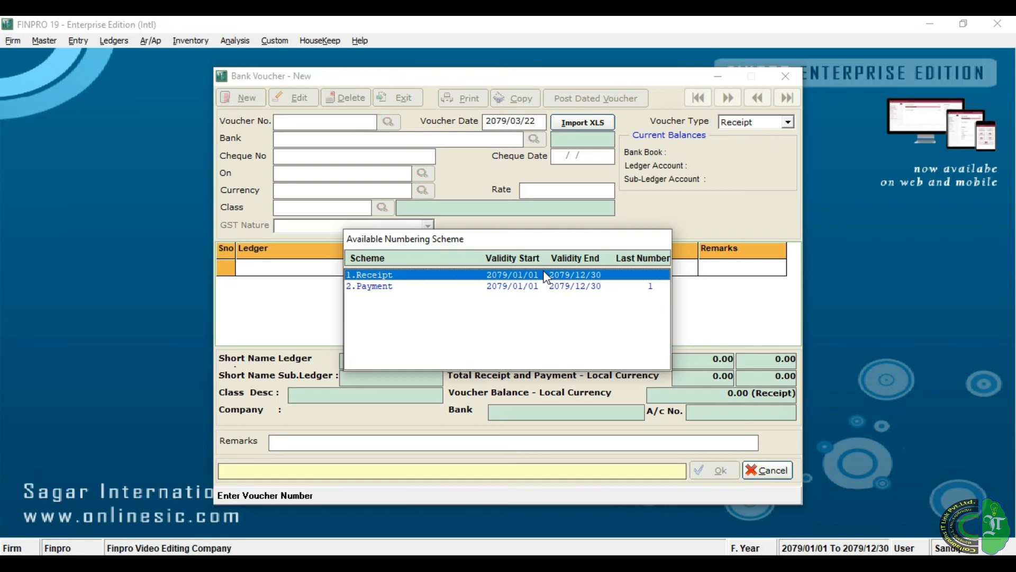
{"action": "key", "text": "Return"}
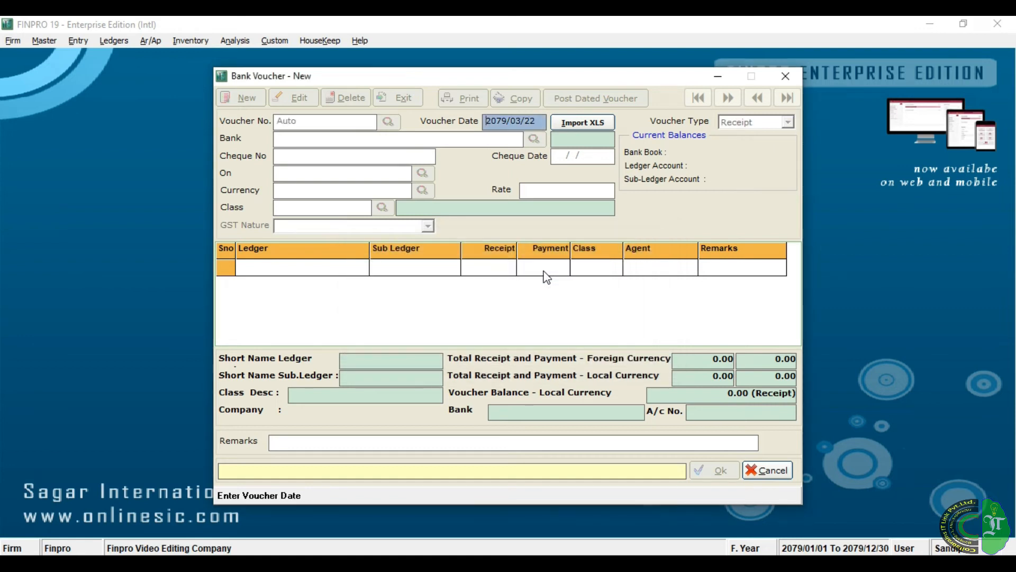
Keep the voucher date 2079/03/22, choose Sanima Bank Ltd. as the bank and leave the cheque, currency and class details blank.
{"action": "key", "text": "Return"}
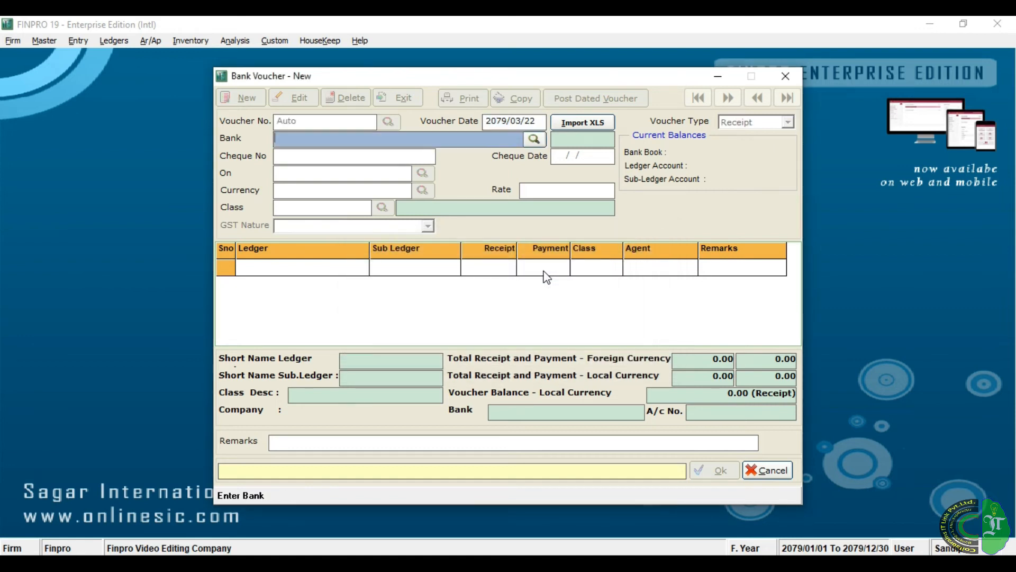
{"action": "key", "text": "Return"}
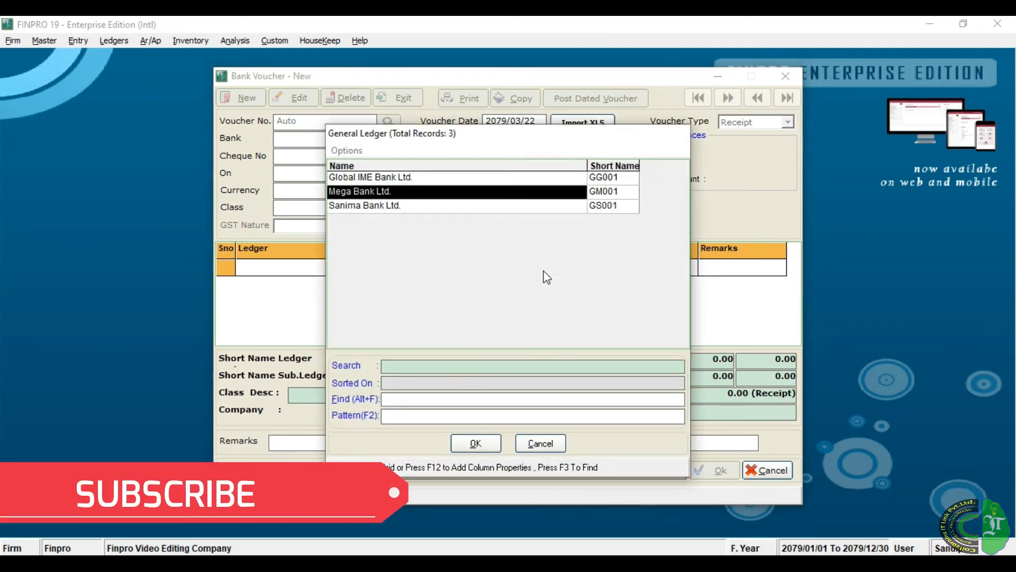
{"action": "key", "text": "Down"}
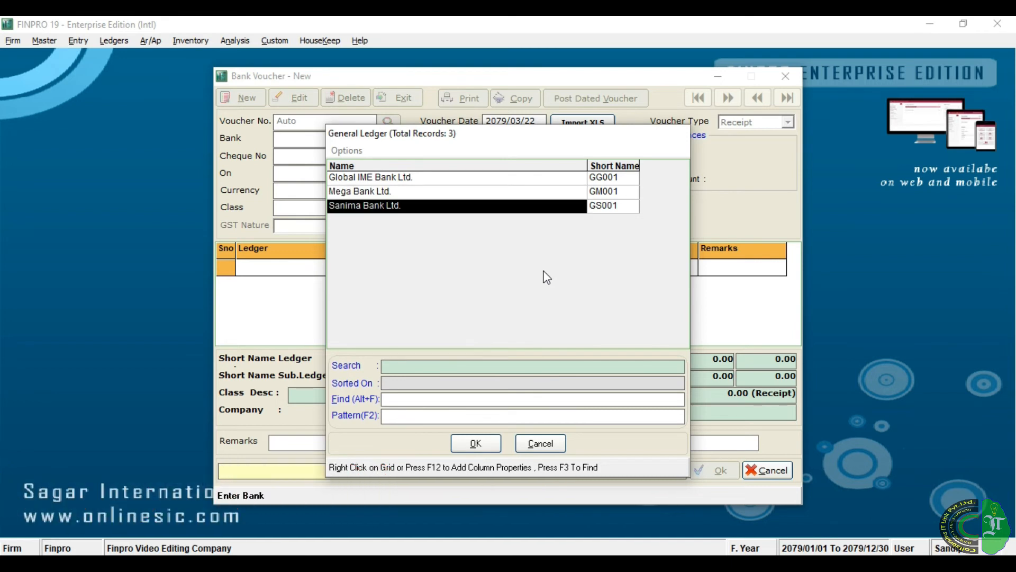
{"action": "key", "text": "Return"}
{"action": "key", "text": "Return"}
{"action": "key", "text": "Return"}
{"action": "key", "text": "Return"}
{"action": "key", "text": "Return"}
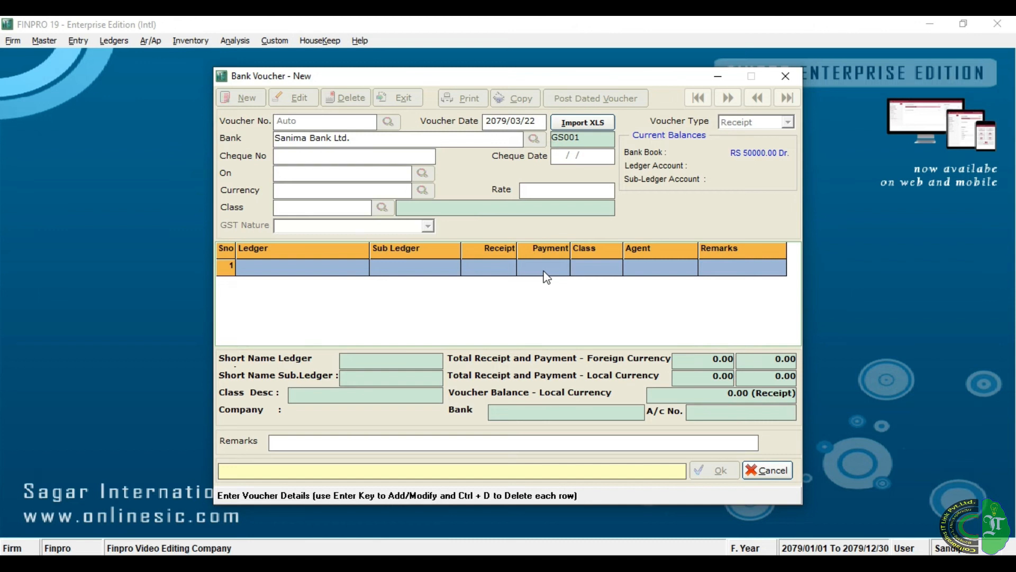
Look through the general ledger list for the first voucher line's account, searching by S and C, and close it without choosing one.
{"action": "type", "text": "S"}
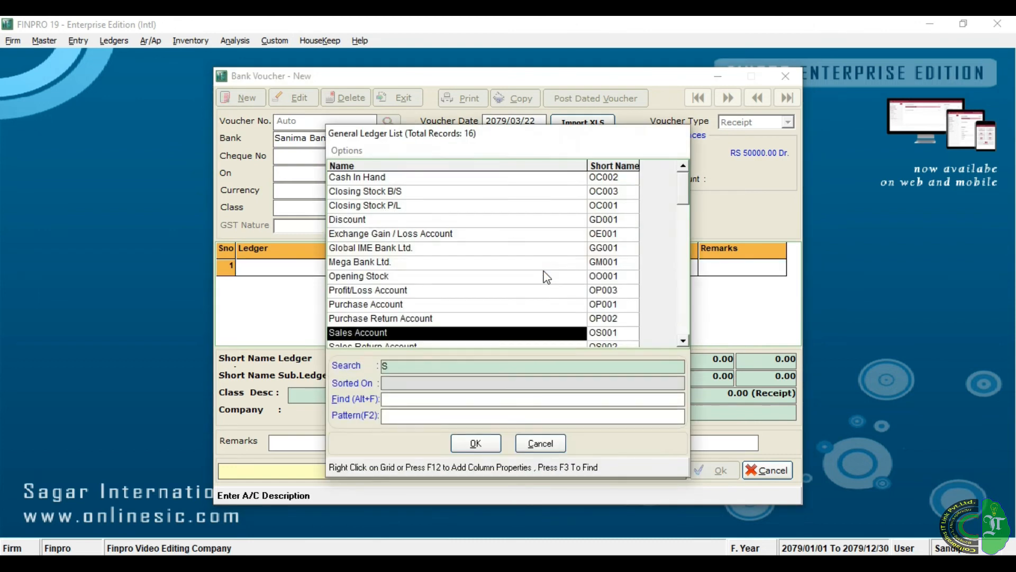
{"action": "key", "text": "BackSpace"}
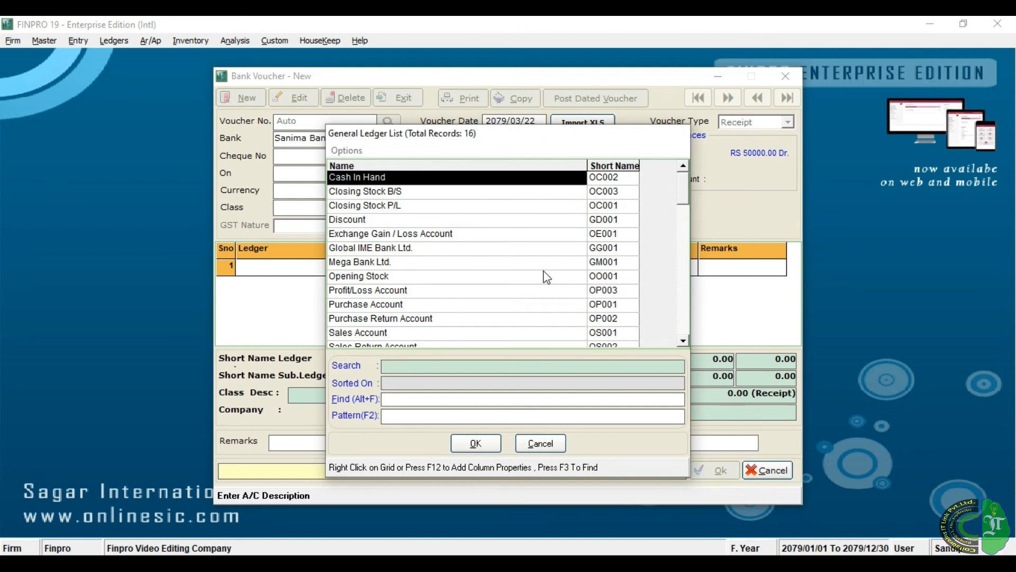
{"action": "type", "text": "C"}
{"action": "key", "text": "BackSpace"}
{"action": "key", "text": "Escape"}
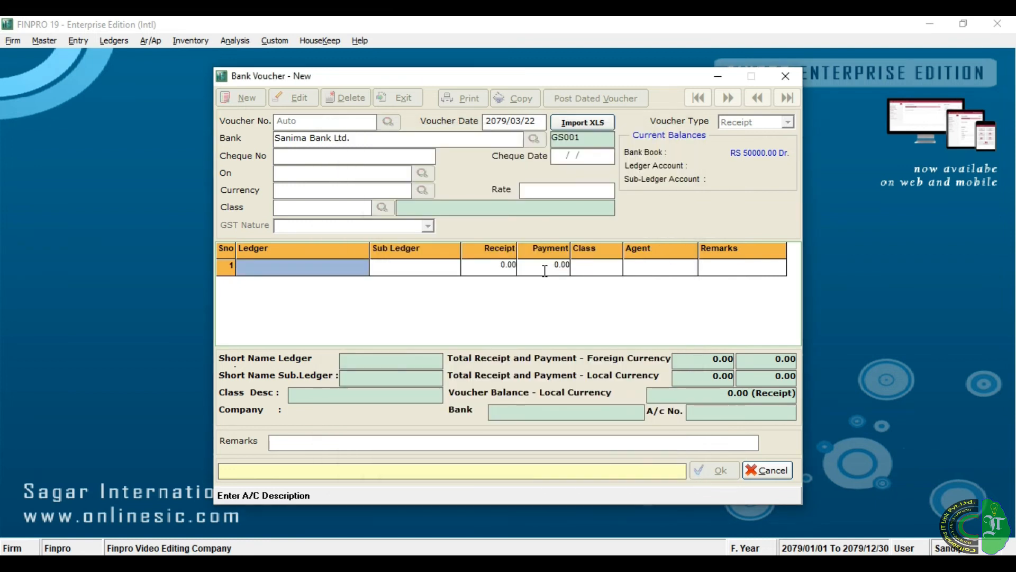
{"action": "type", "text": "S"}
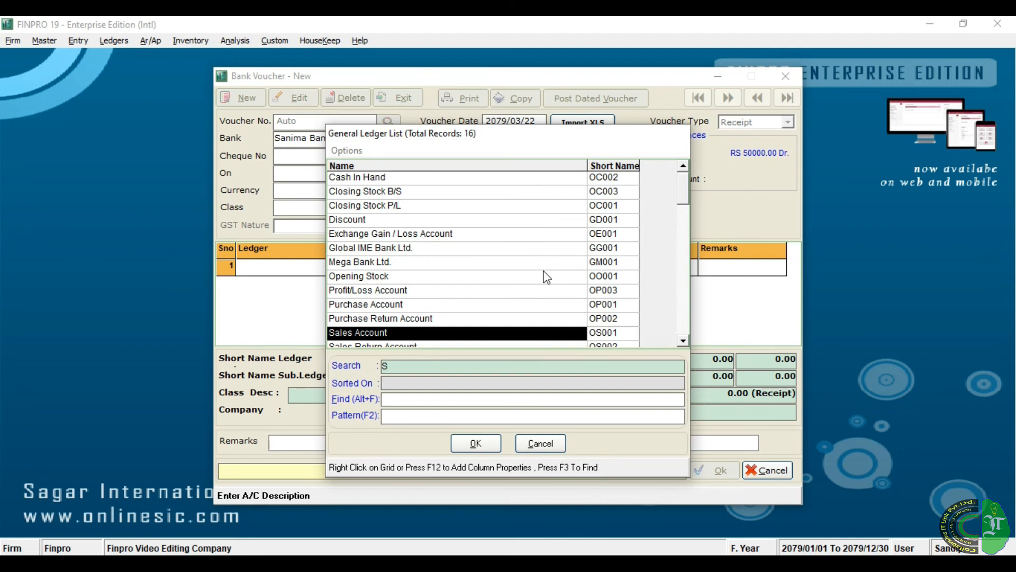
{"action": "key", "text": "Escape"}
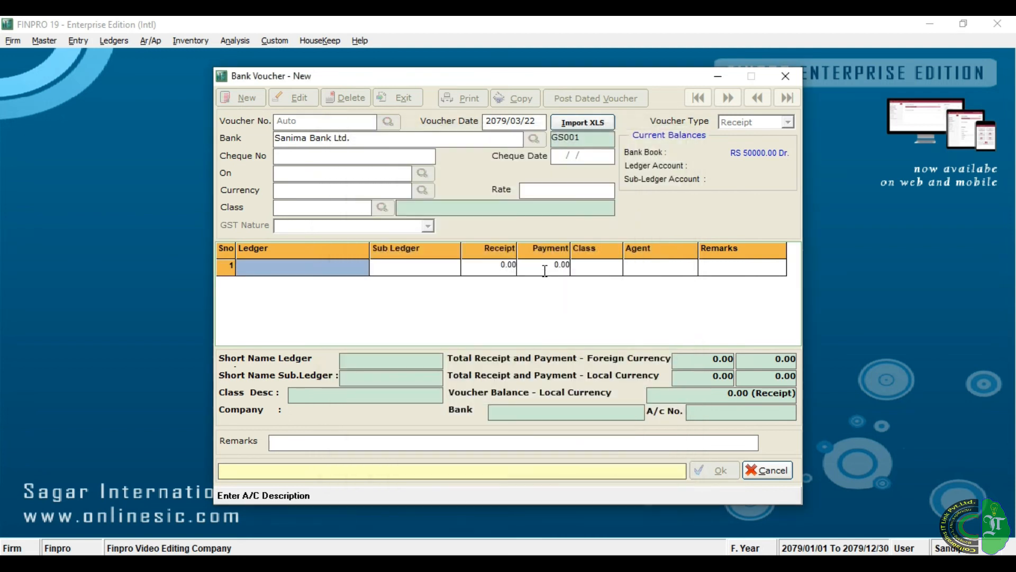
Discard the unsaved receipt voucher and start a new bank voucher with the Payment numbering scheme, keeping the date 2079/03/22.
{"action": "key", "text": "Escape"}
{"action": "left_click", "coordinate": [241, 95]}
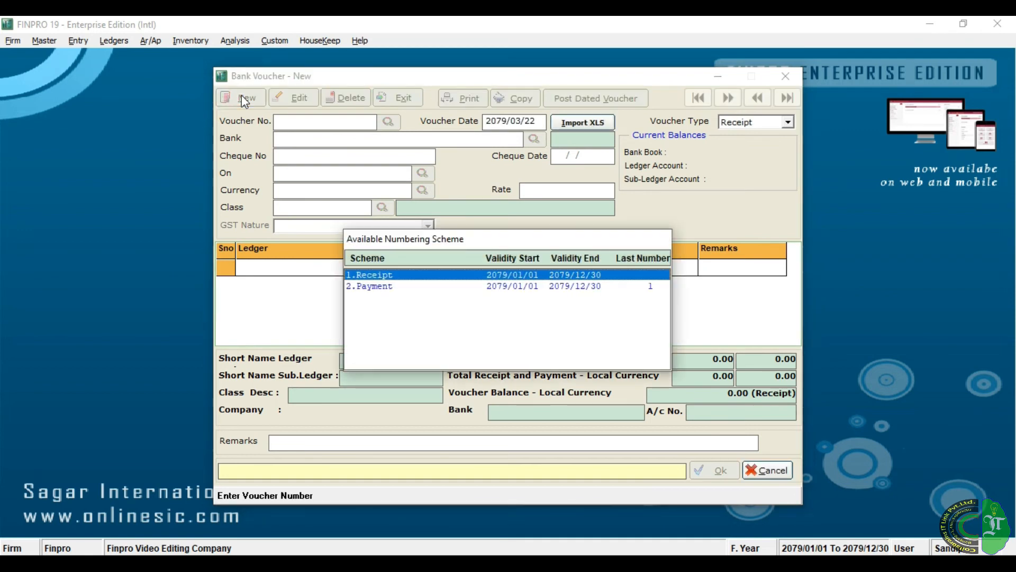
{"action": "key", "text": "Down"}
{"action": "key", "text": "Return"}
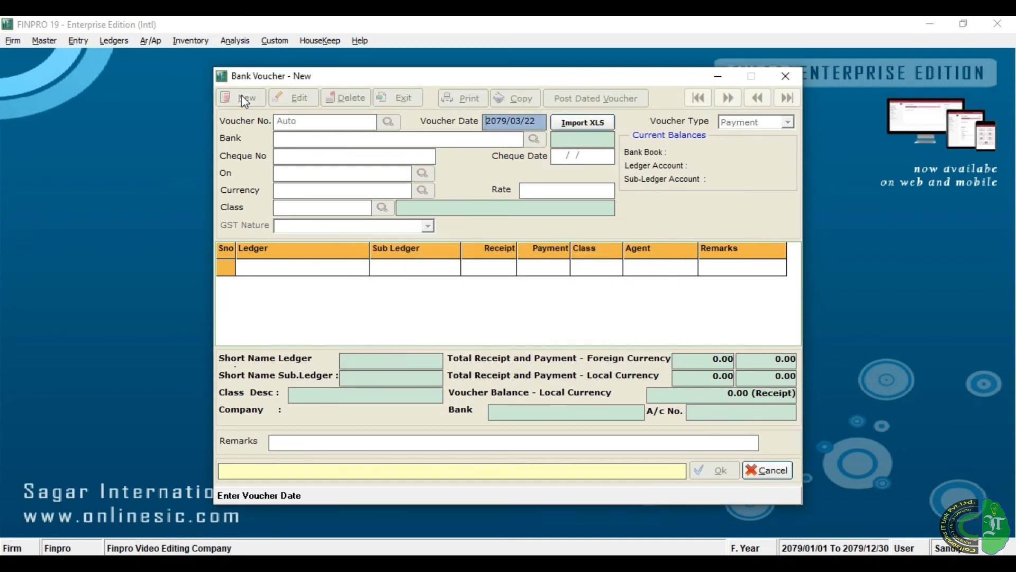
{"action": "key", "text": "Return"}
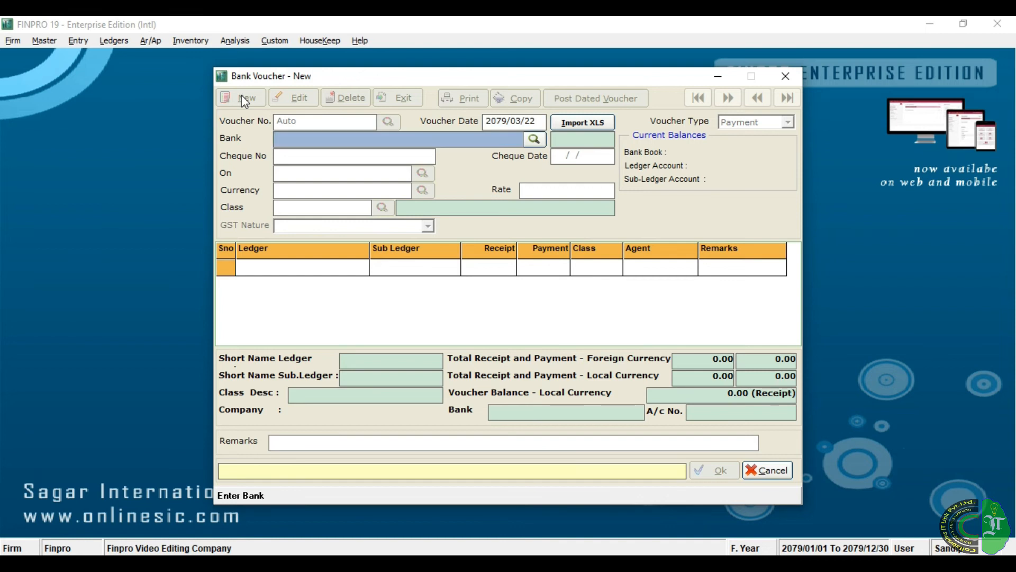
Choose Sanima Bank Ltd. as the voucher's bank and leave the cheque, currency and class details blank.
{"action": "key", "text": "Return"}
{"action": "key", "text": "Down"}
{"action": "key", "text": "Down"}
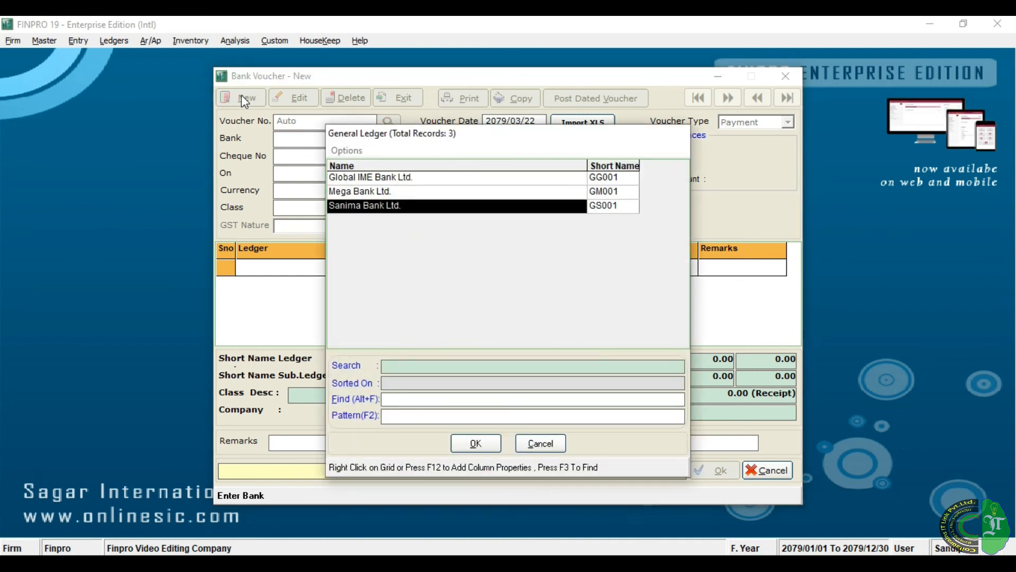
{"action": "key", "text": "Return"}
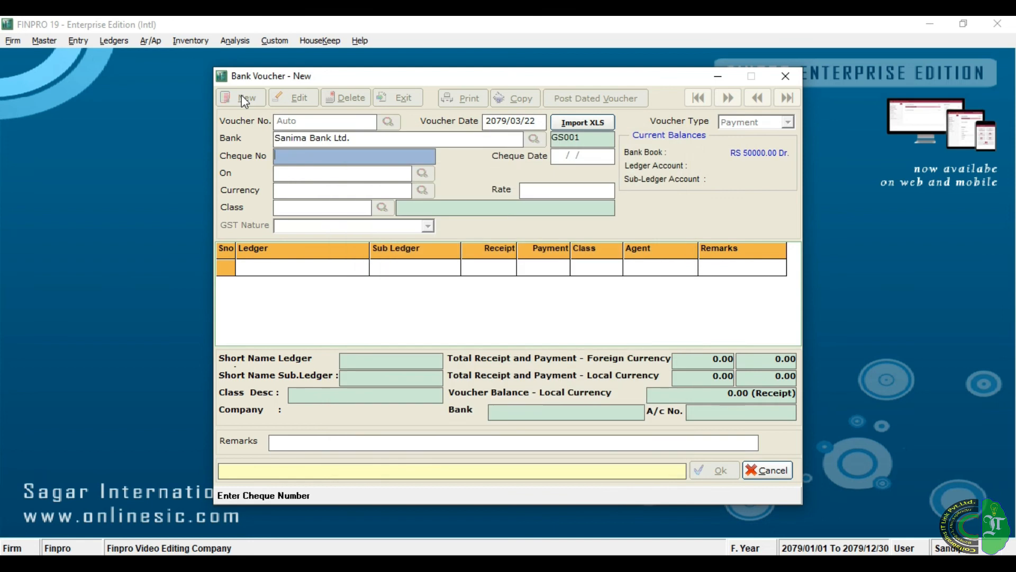
{"action": "key", "text": "Return"}
Fill the first voucher line with the Global IME Bank Ltd. ledger and a payment amount of 10000.
{"action": "type", "text": "GLO"}
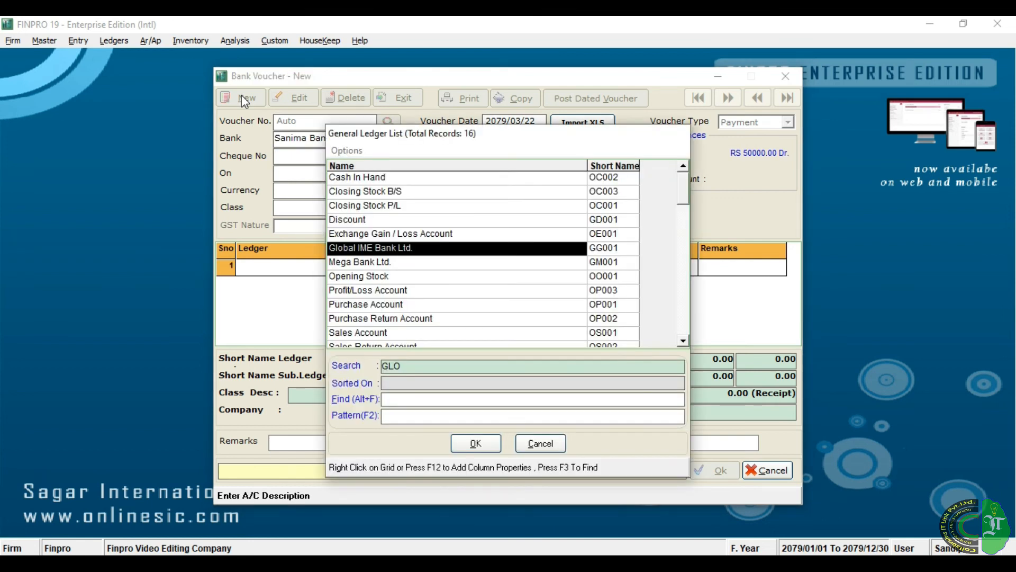
{"action": "key", "text": "Return"}
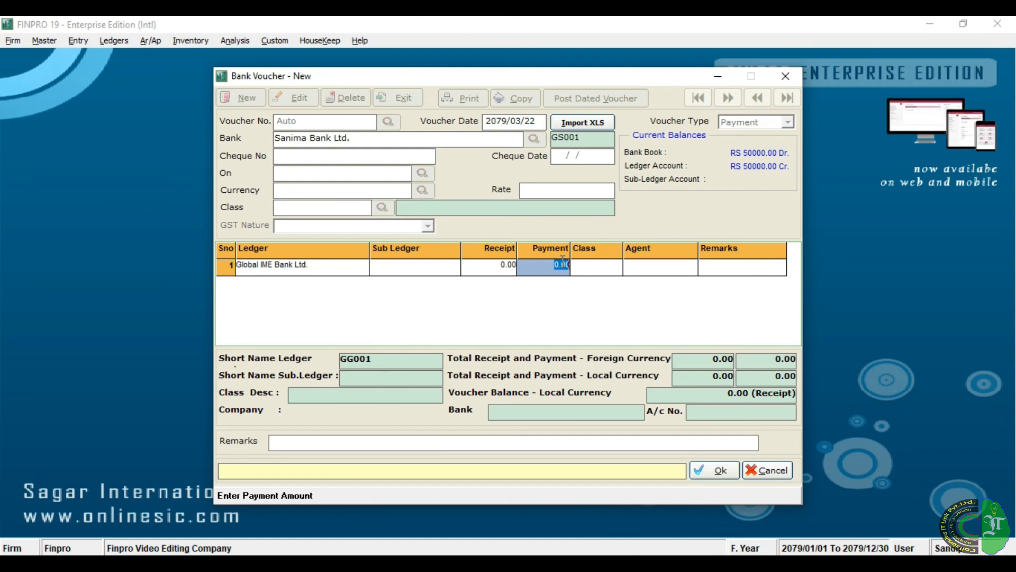
{"action": "type", "text": "10000"}
{"action": "key", "text": "Return"}
{"action": "key", "text": "Return"}
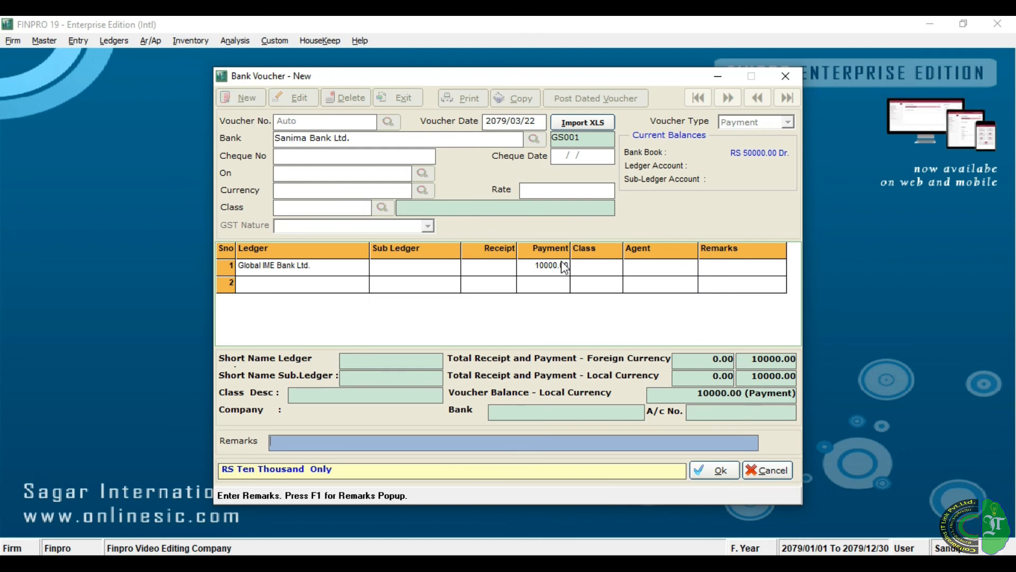
Save the payment voucher without remarks and close the Bank Voucher window.
{"action": "key", "text": "Return"}
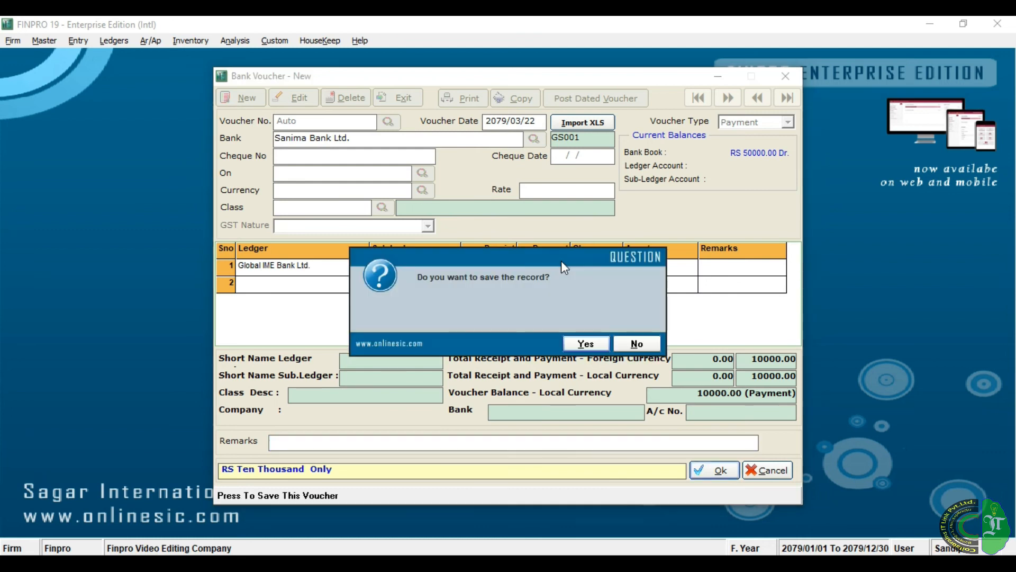
{"action": "key", "text": "Return"}
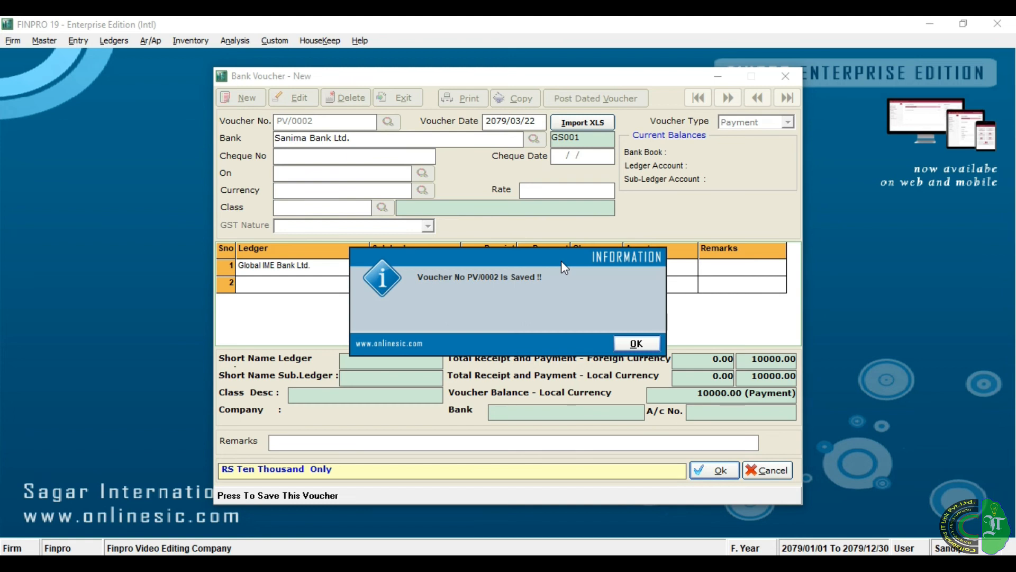
{"action": "key", "text": "Return"}
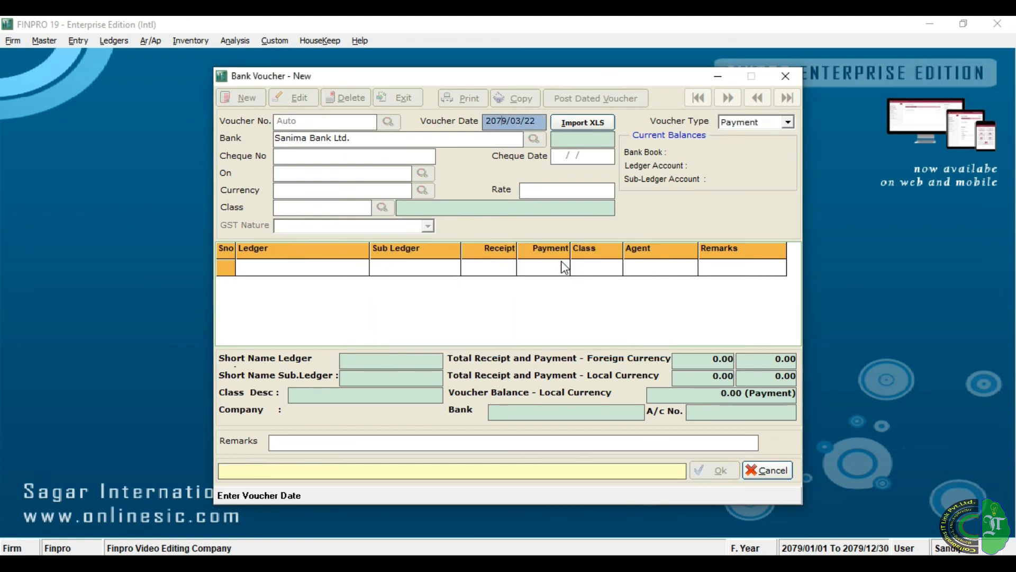
{"action": "key", "text": "Escape"}
{"action": "key", "text": "Escape"}
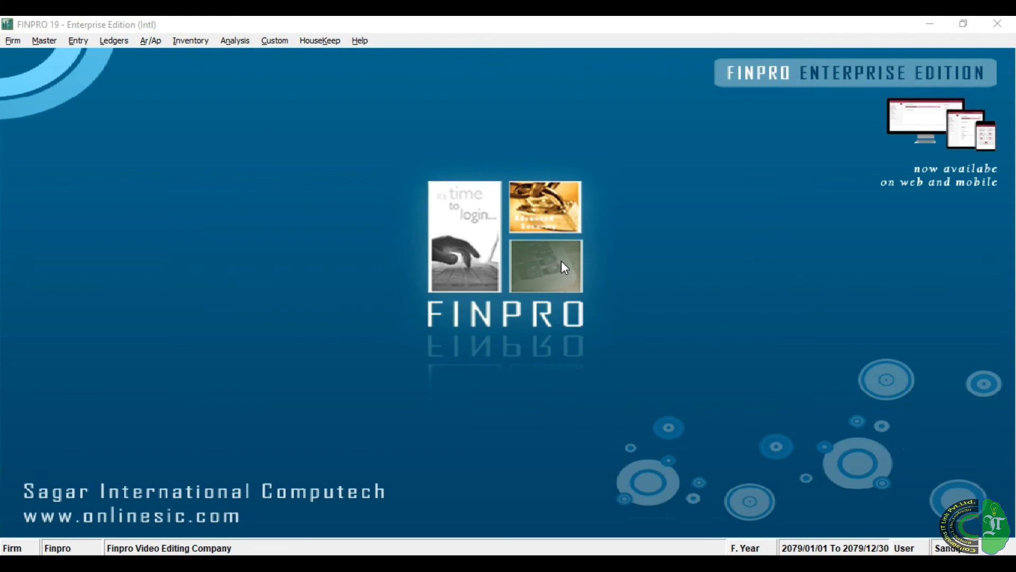
Generate the detailed Final Accounts report for 2079/01/01 to 2079/12/30 and check both banks' period amounts.
{"action": "left_click", "coordinate": [105, 45]}
{"action": "left_click", "coordinate": [157, 189]}
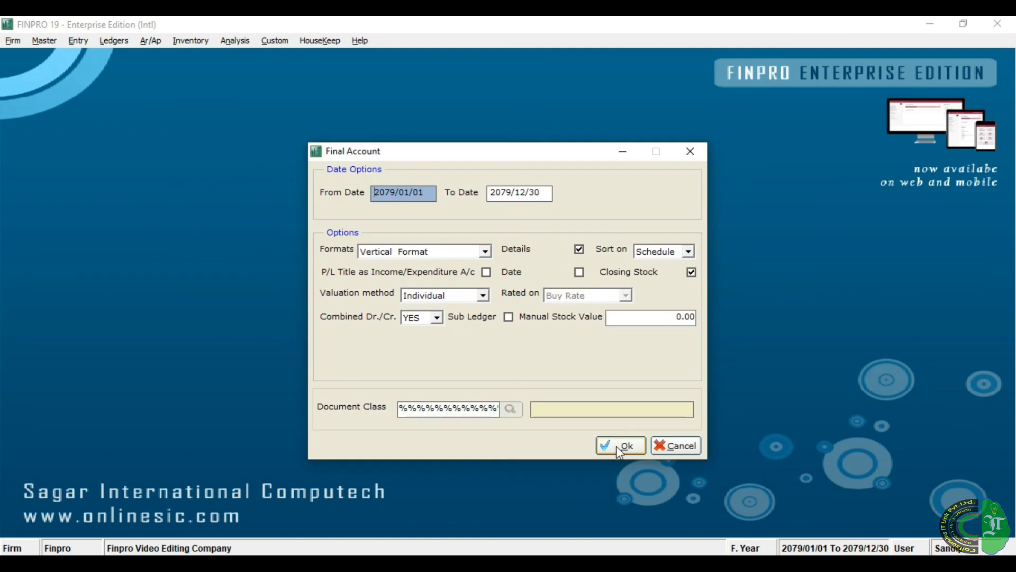
{"action": "left_click", "coordinate": [618, 446]}
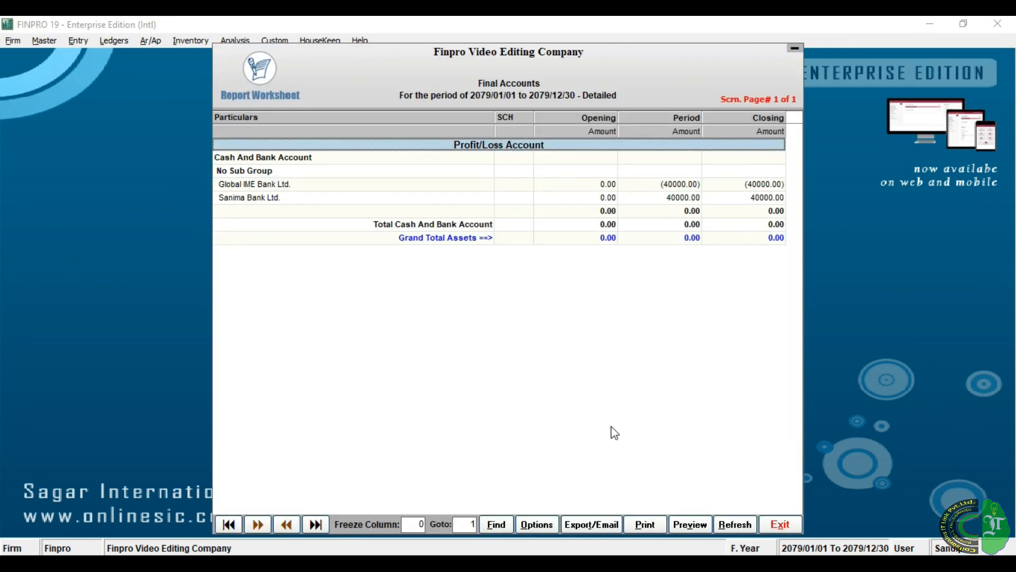
{"action": "left_click", "coordinate": [338, 185]}
{"action": "left_click", "coordinate": [697, 185]}
{"action": "left_click", "coordinate": [690, 198]}
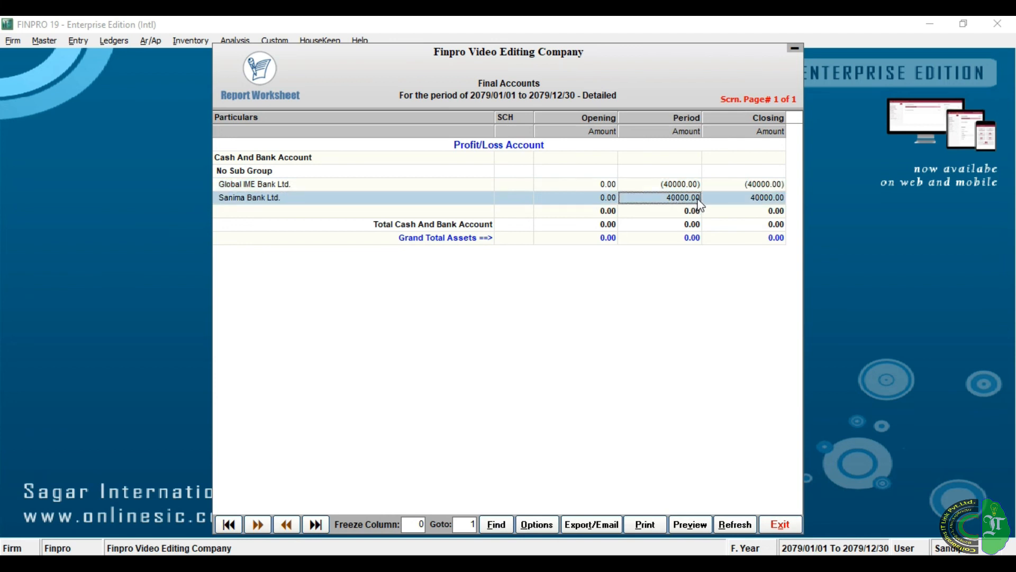
Examine Global IME Bank Ltd.'s monthly breakup and its general ledger entries for Ashadh, 2079, and return to the Final Accounts report.
{"action": "key", "text": "Up"}
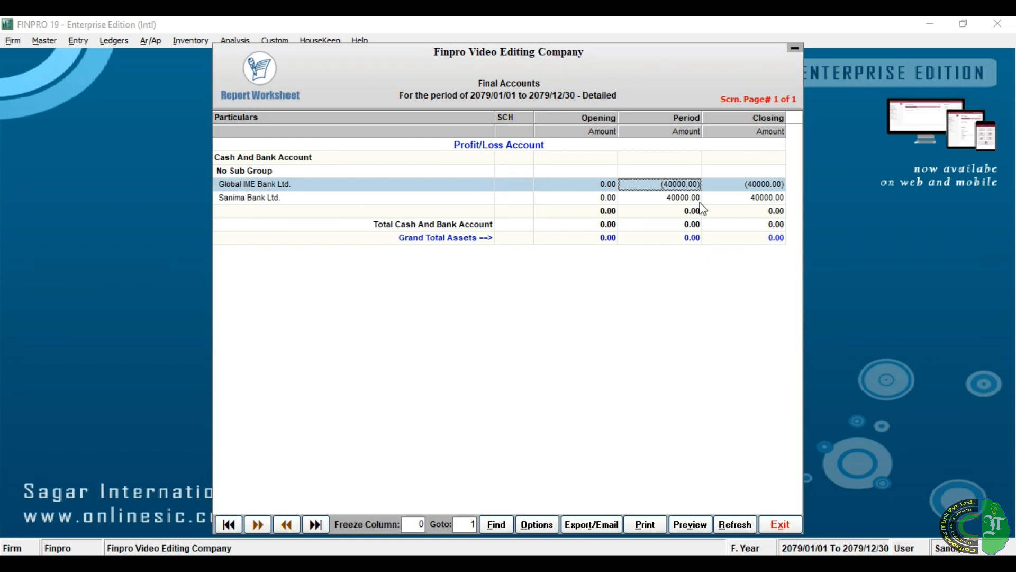
{"action": "key", "text": "Return"}
{"action": "key", "text": "Down"}
{"action": "key", "text": "Down"}
{"action": "key", "text": "Down"}
{"action": "key", "text": "Down"}
{"action": "key", "text": "Up"}
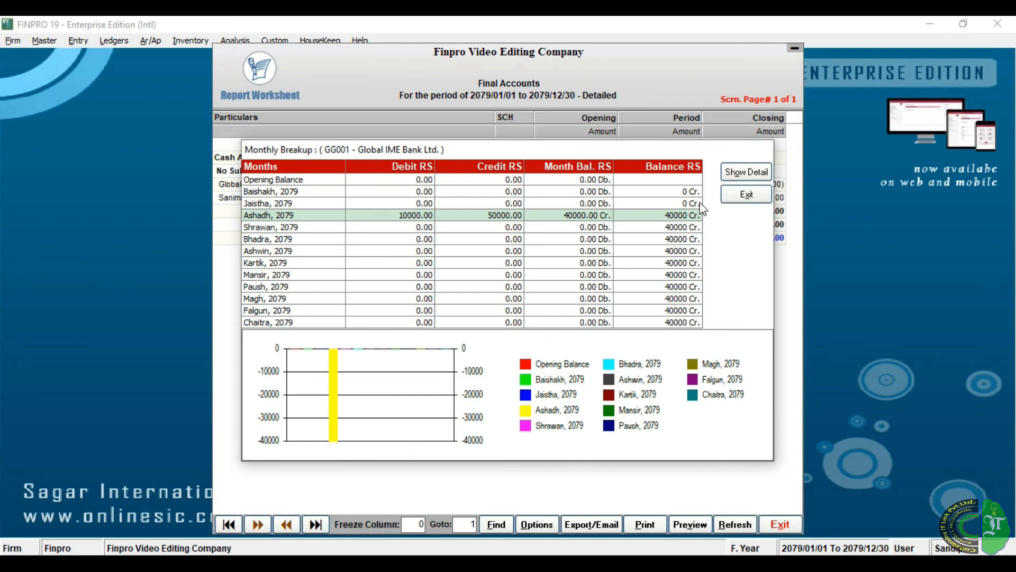
{"action": "key", "text": "Return"}
{"action": "key", "text": "Down"}
{"action": "key", "text": "Down"}
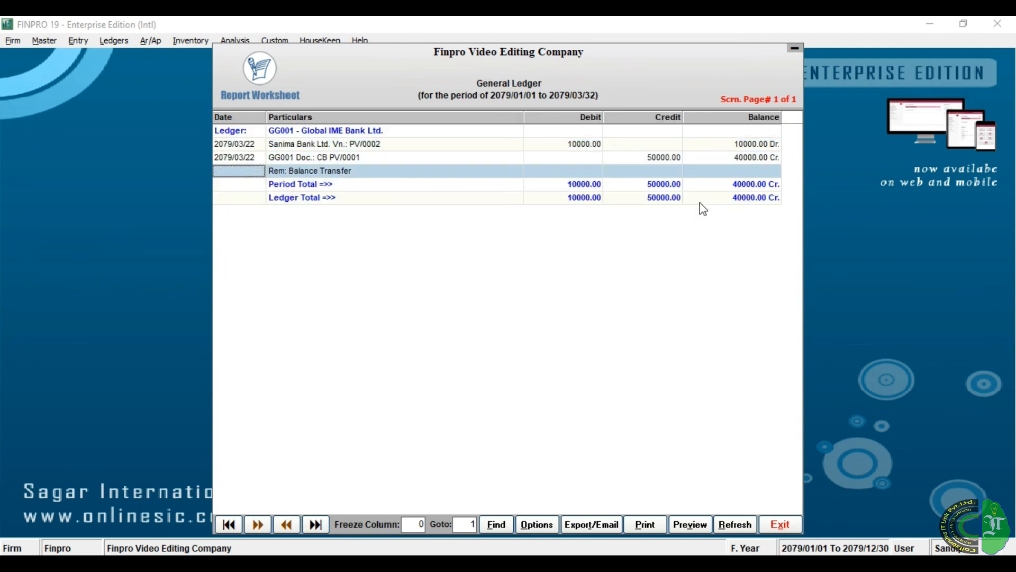
{"action": "key", "text": "Up"}
{"action": "key", "text": "Up"}
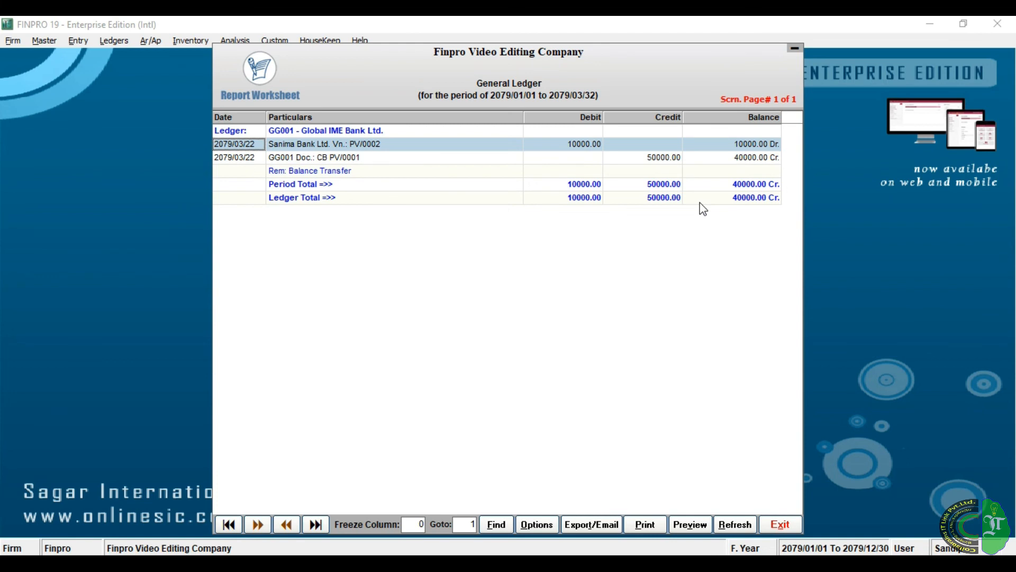
{"action": "key", "text": "Escape"}
{"action": "key", "text": "Return"}
{"action": "key", "text": "Escape"}
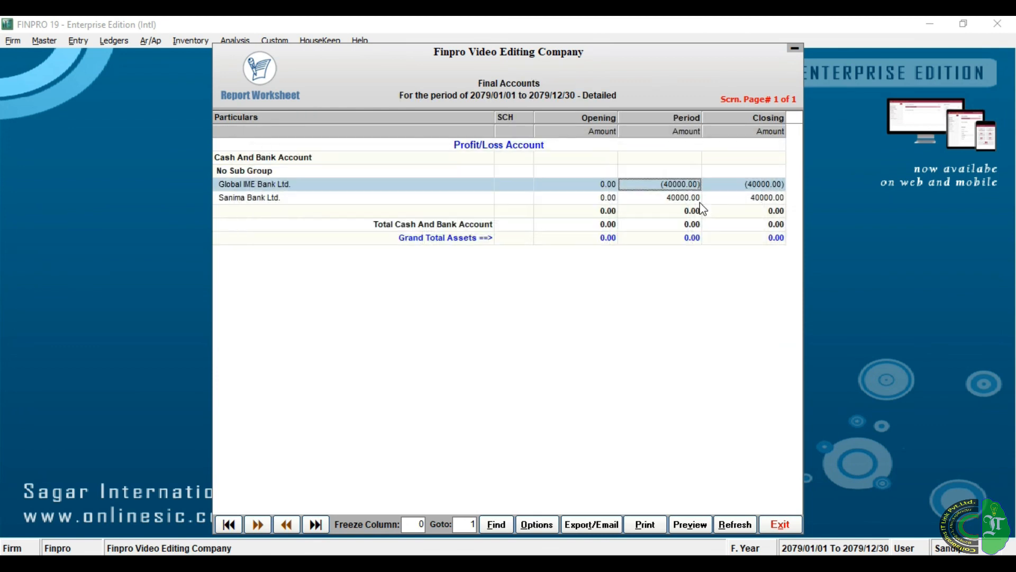
Examine Sanima Bank Ltd.'s monthly breakup and review its general ledger entries for Ashadh, 2079.
{"action": "key", "text": "Down"}
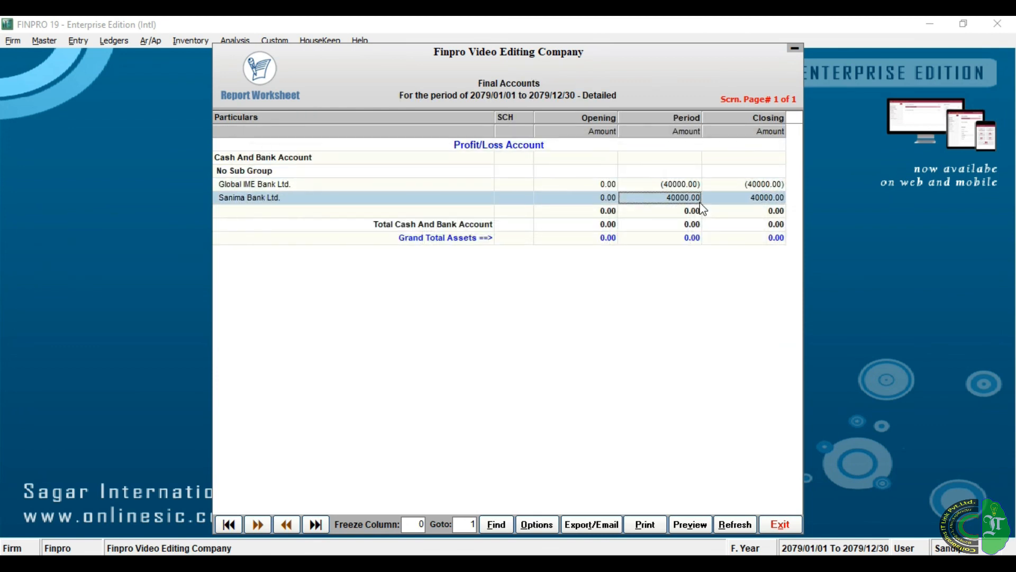
{"action": "key", "text": "Return"}
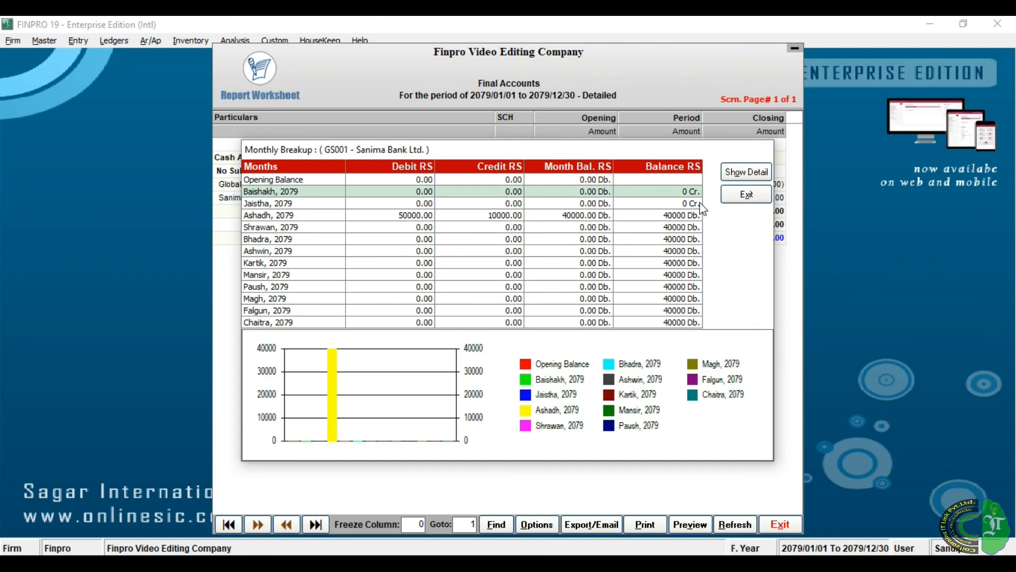
{"action": "key", "text": "Down"}
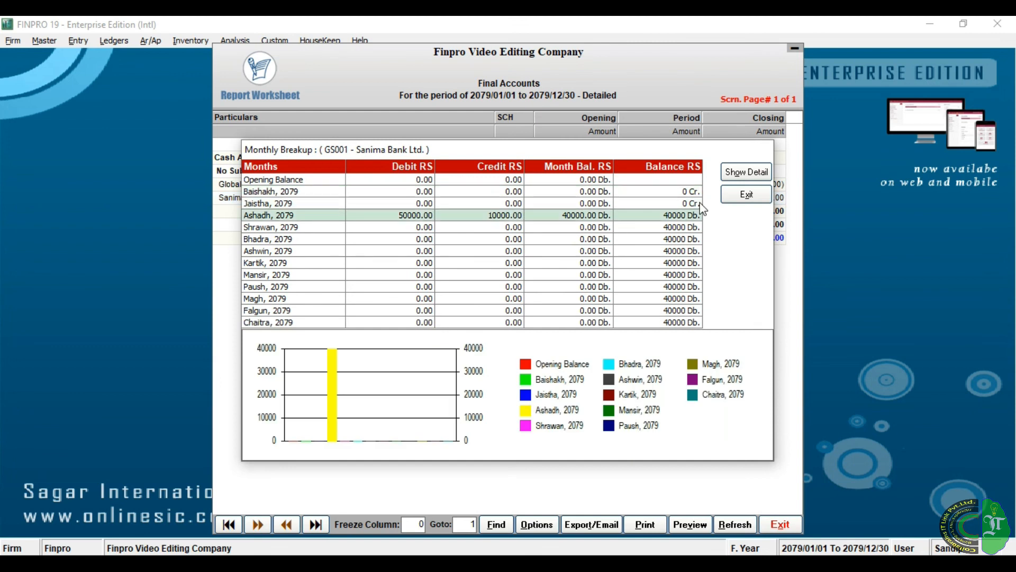
{"action": "key", "text": "Return"}
{"action": "key", "text": "Down"}
{"action": "key", "text": "Up"}
{"action": "key", "text": "Down"}
{"action": "key", "text": "Down"}
{"action": "key", "text": "Down"}
{"action": "key", "text": "Up"}
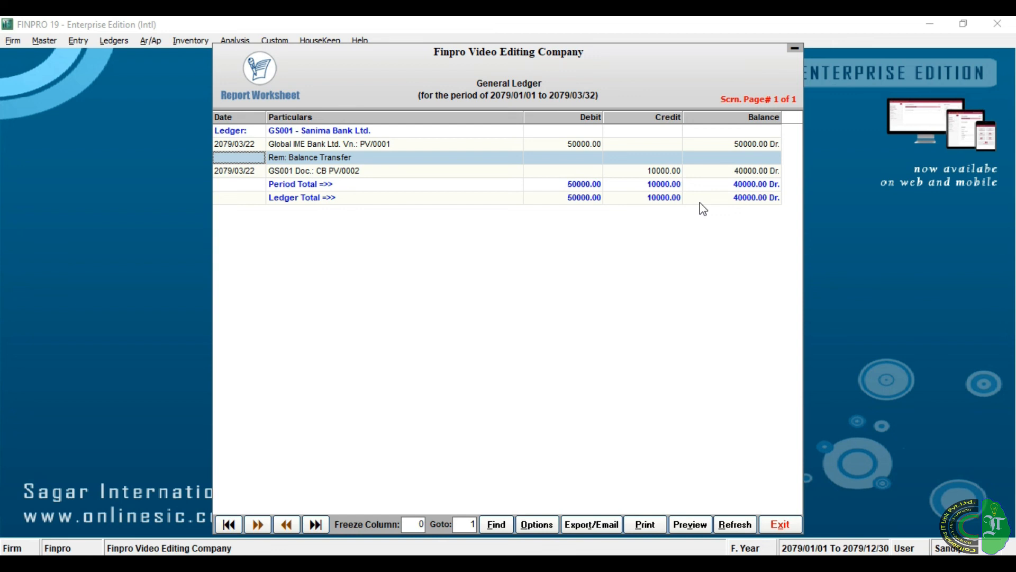
{"action": "key", "text": "Up"}
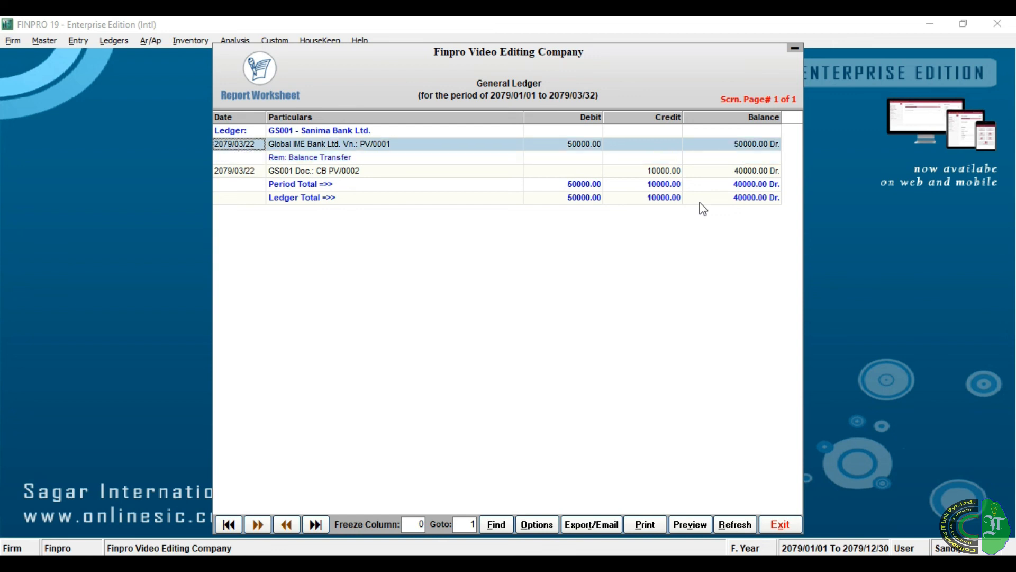
{"action": "key", "text": "Down"}
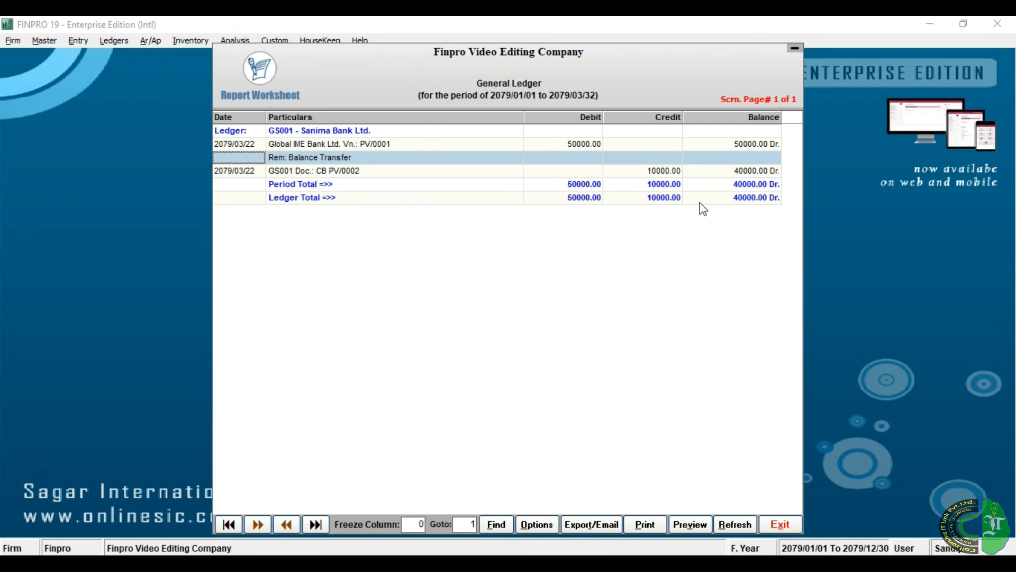
Close the Sanima Bank Ltd. ledger, its monthly breakup and the Final Accounts report.
{"action": "key", "text": "Escape"}
{"action": "key", "text": "Escape"}
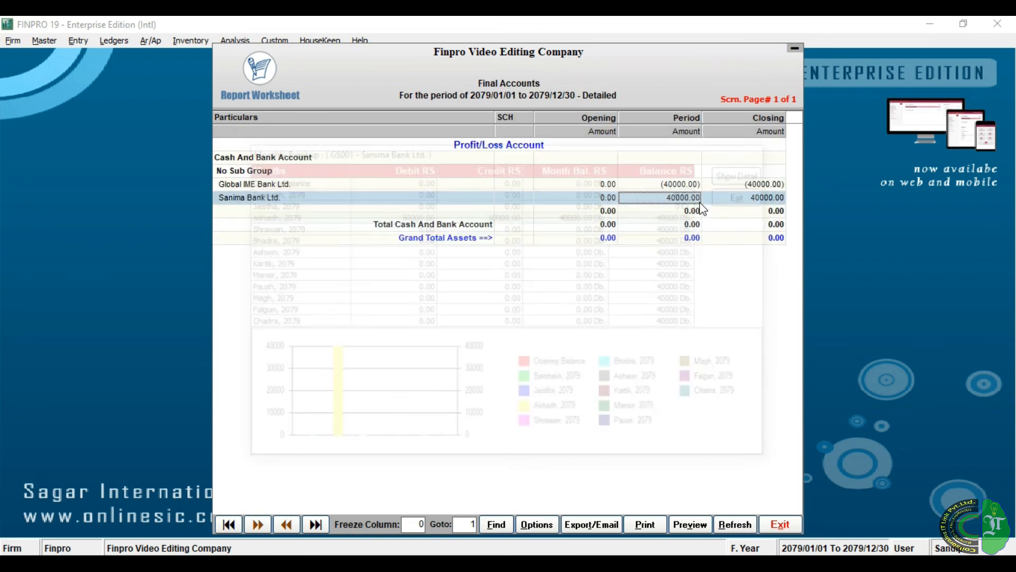
{"action": "key", "text": "Escape"}
{"action": "key", "text": "Return"}
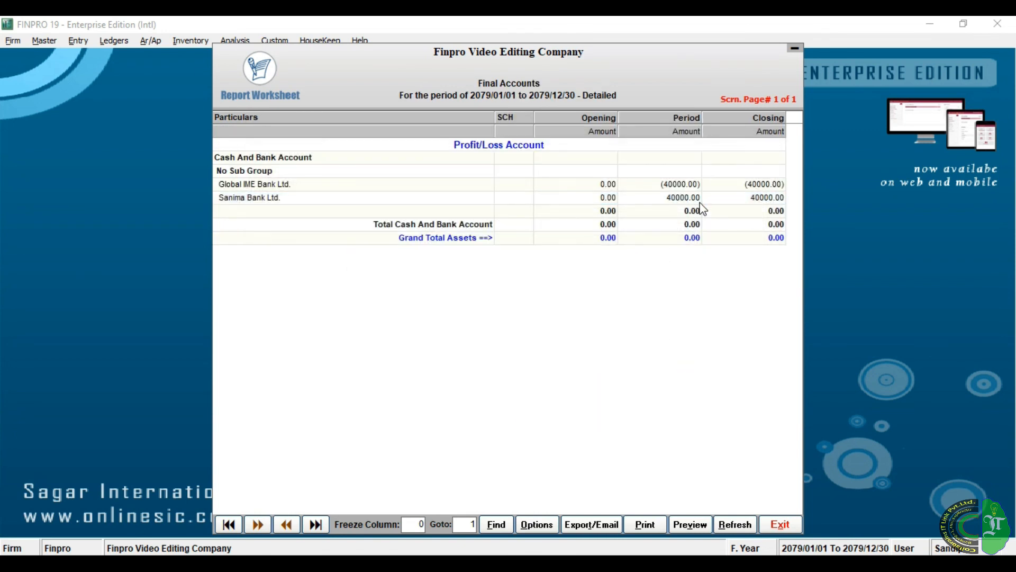